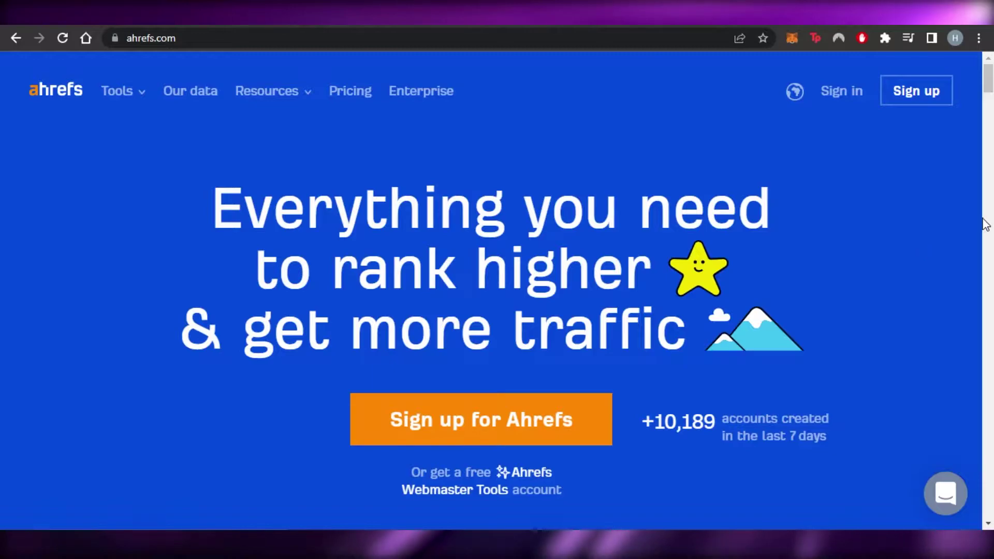
# Scroll up and down through the Ahrefs home page to review its content.
pyautogui.scroll(-15, 497, 290)
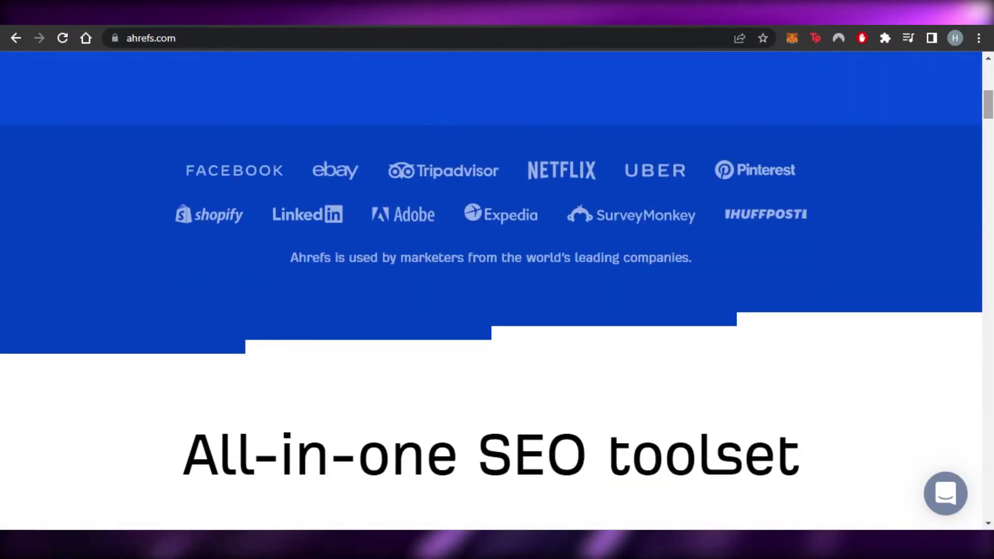
pyautogui.scroll(-9, 498, 291)
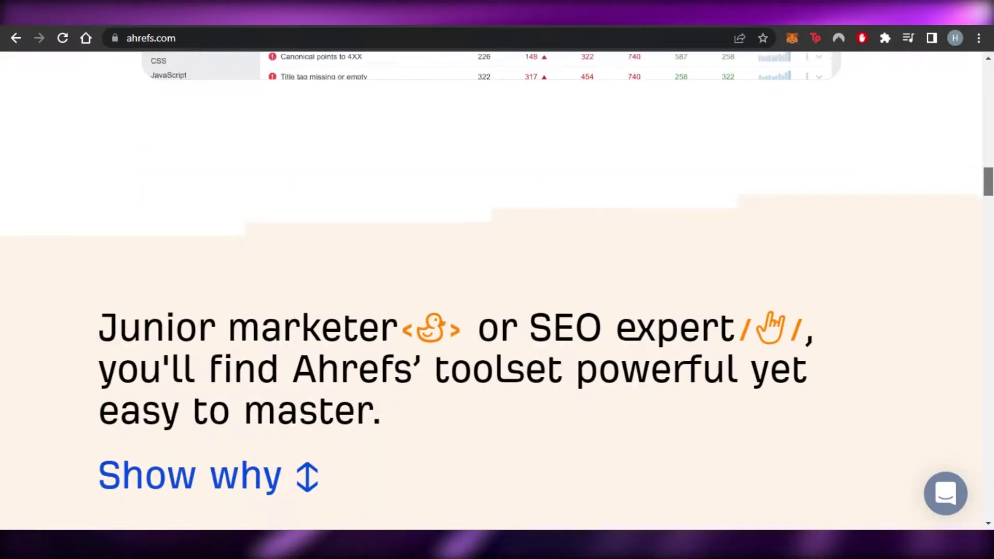
pyautogui.scroll(-12, 498, 290)
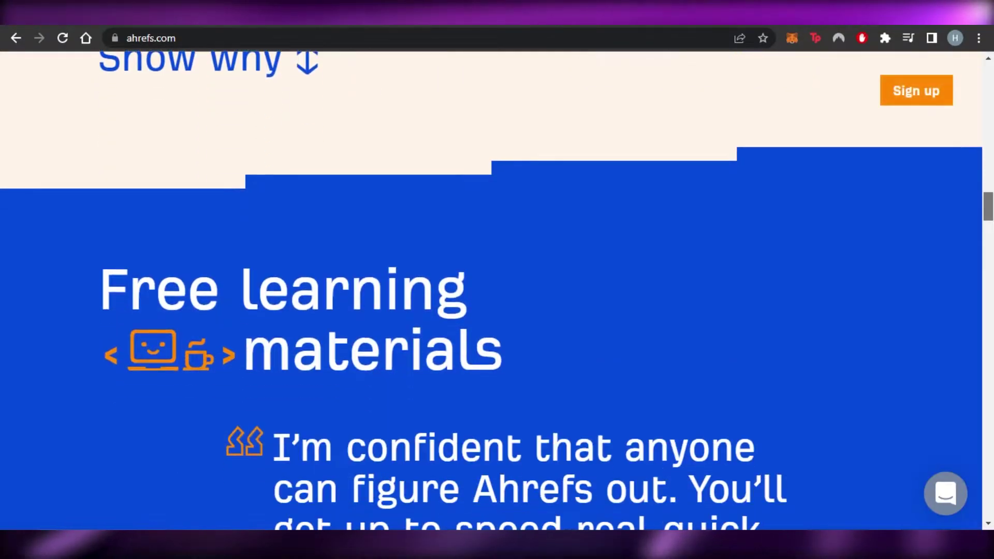
pyautogui.scroll(20, 764, 85)
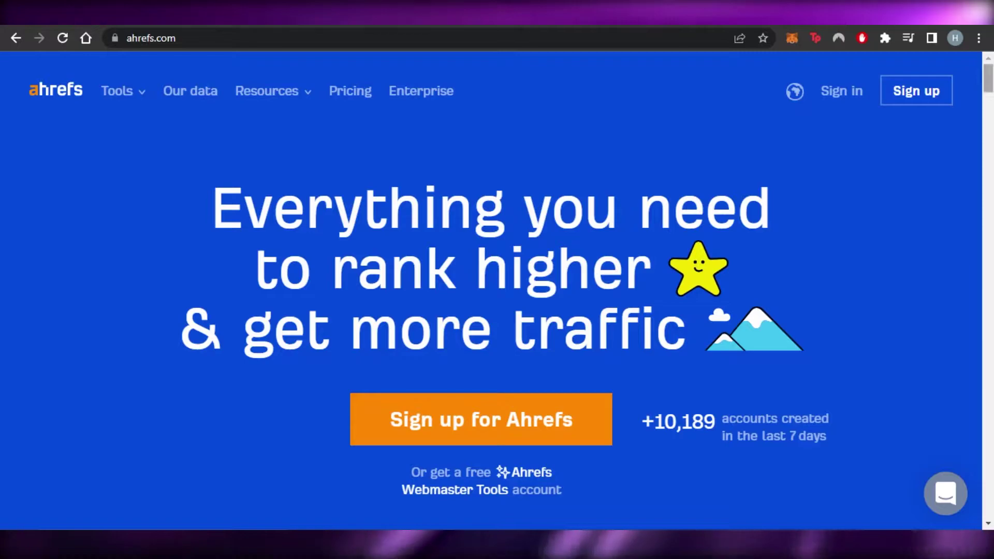
pyautogui.scroll(-10, 988, 146)
pyautogui.scroll(-15, 497, 290)
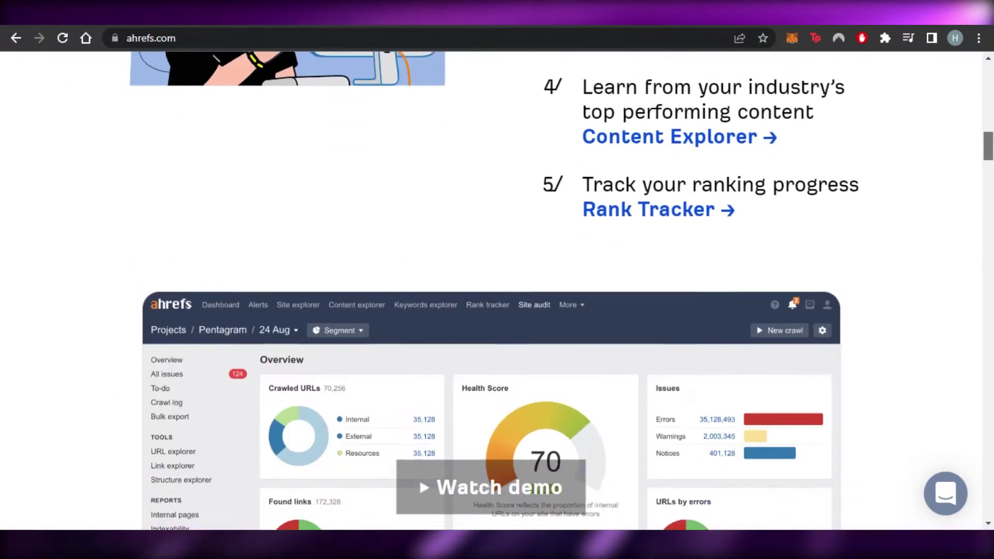
pyautogui.scroll(-10, 498, 290)
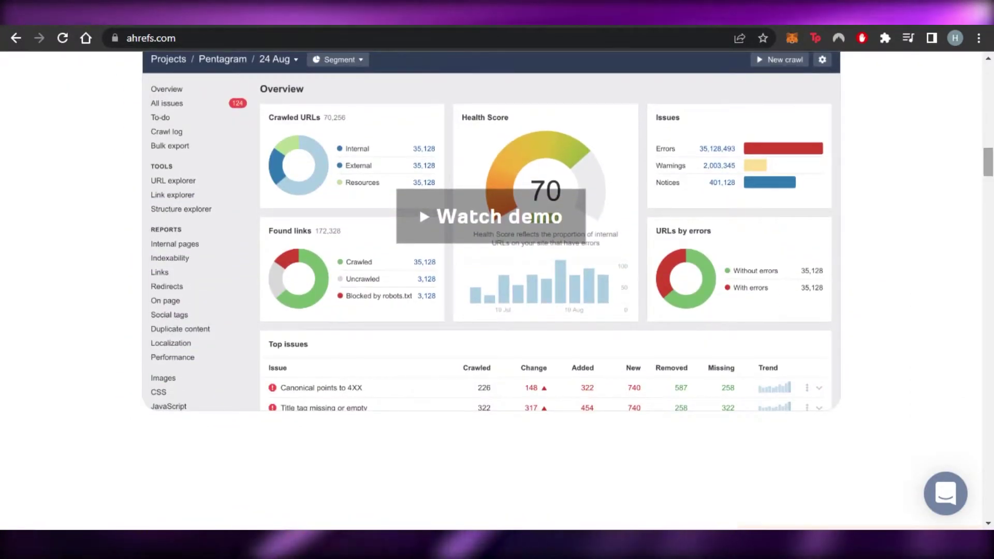
pyautogui.scroll(-11, 498, 290)
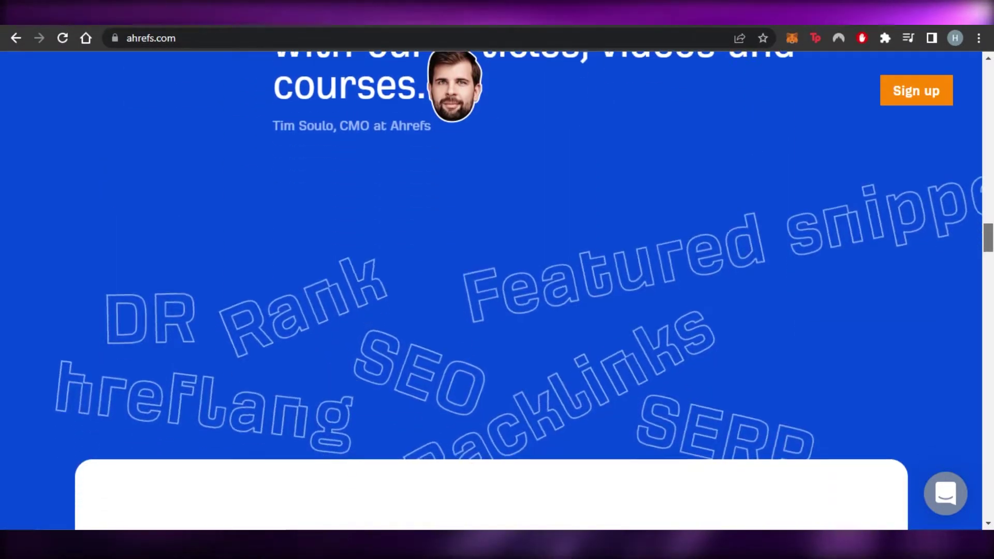
pyautogui.scroll(12, 497, 290)
pyautogui.scroll(15, 497, 290)
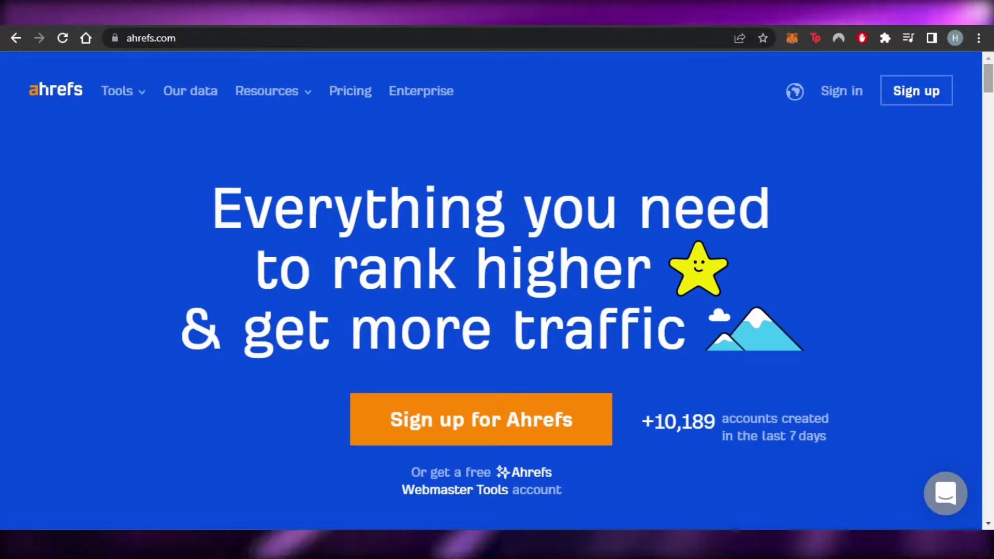
pyautogui.scroll(-1, 497, 290)
pyautogui.scroll(-12, 498, 290)
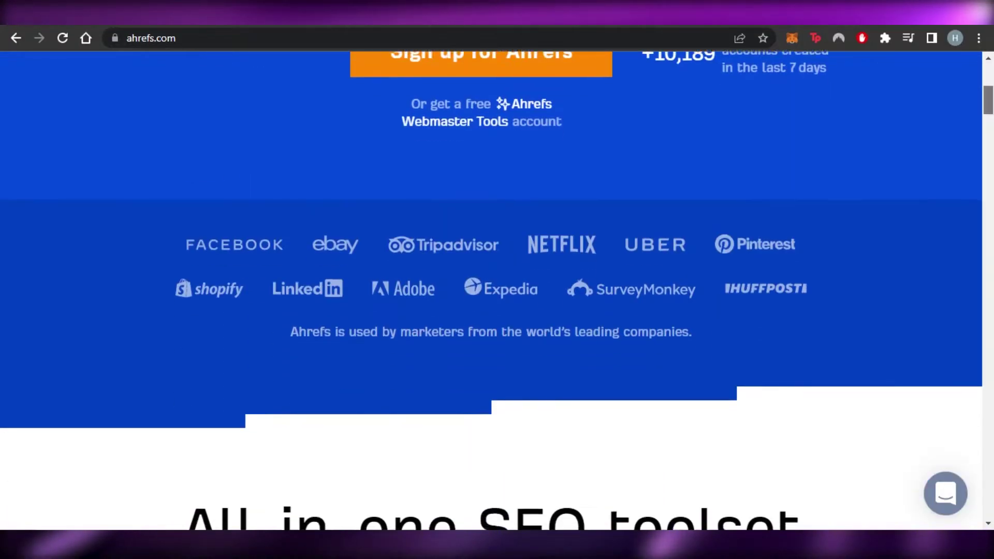
pyautogui.scroll(-10, 497, 290)
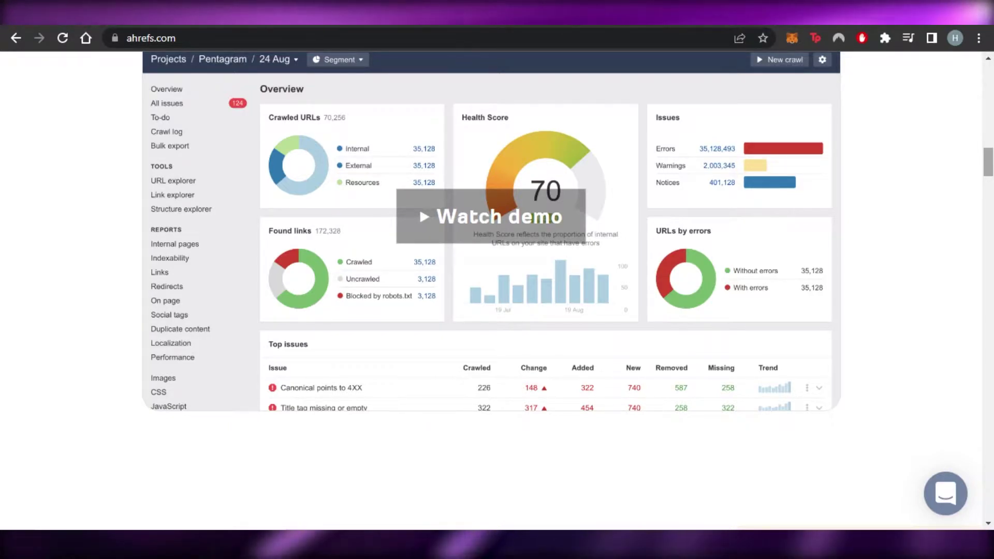
pyautogui.scroll(-9, 491, 290)
pyautogui.scroll(-14, 491, 289)
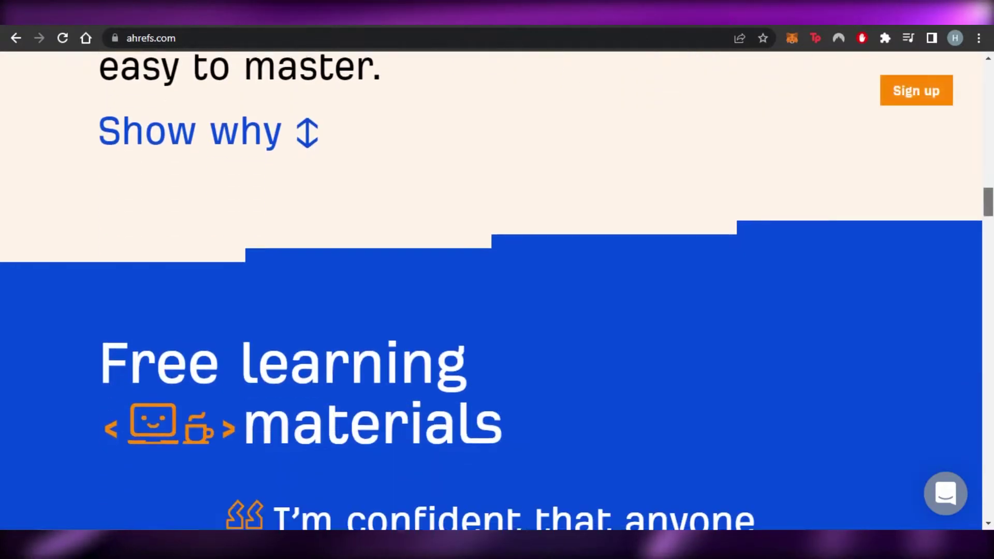
pyautogui.scroll(-2, 492, 289)
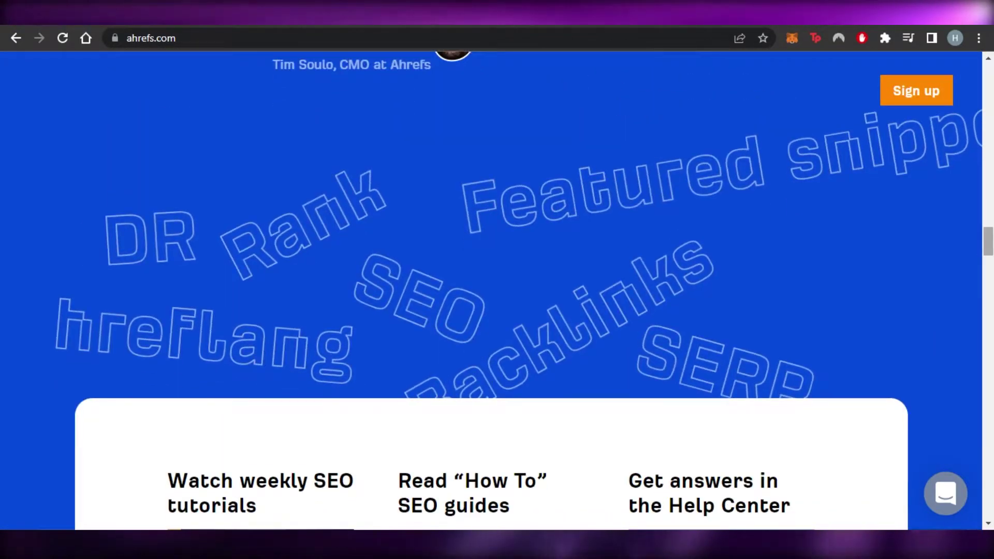
pyautogui.scroll(-8, 491, 290)
pyautogui.scroll(-5, 492, 290)
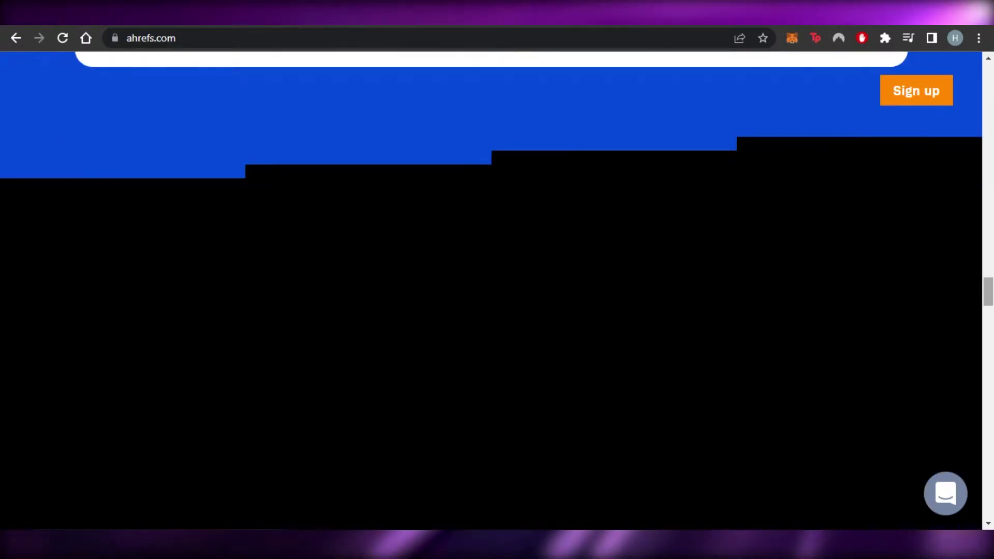
pyautogui.scroll(20, 491, 290)
pyautogui.scroll(20, 420, 306)
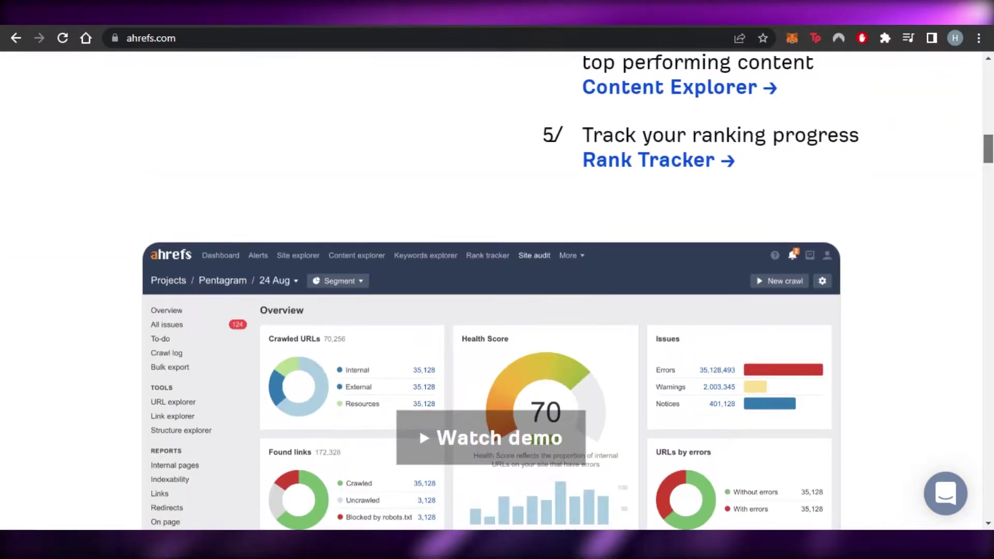
pyautogui.scroll(2, 419, 305)
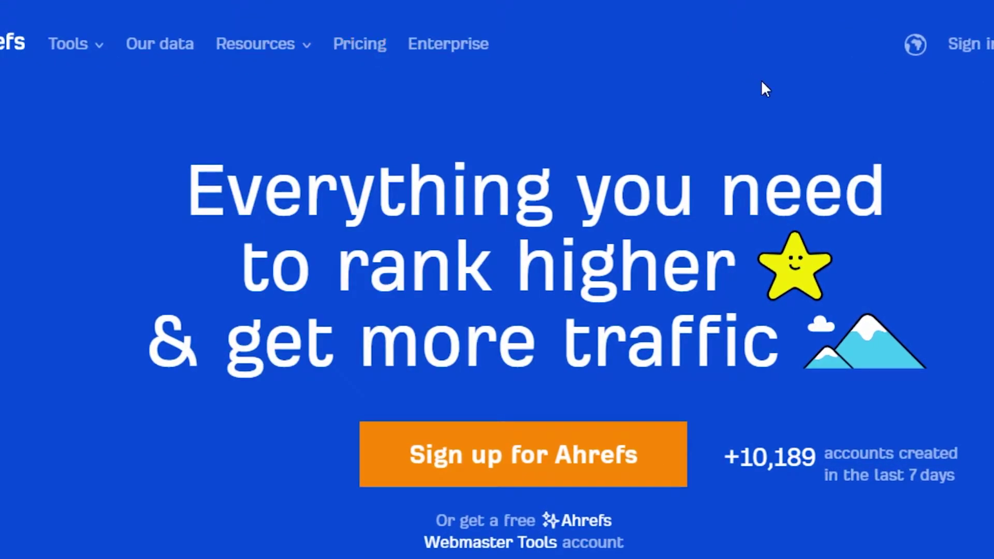
# Go to Plans & pricing and briefly highlight the $199 Standard plan price.
pyautogui.click(375, 54)
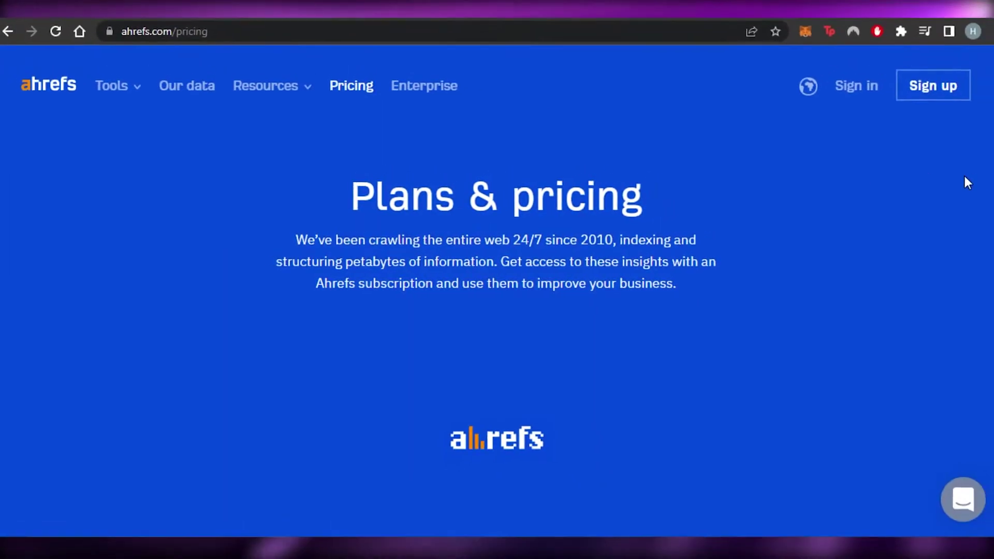
pyautogui.scroll(-5, 967, 183)
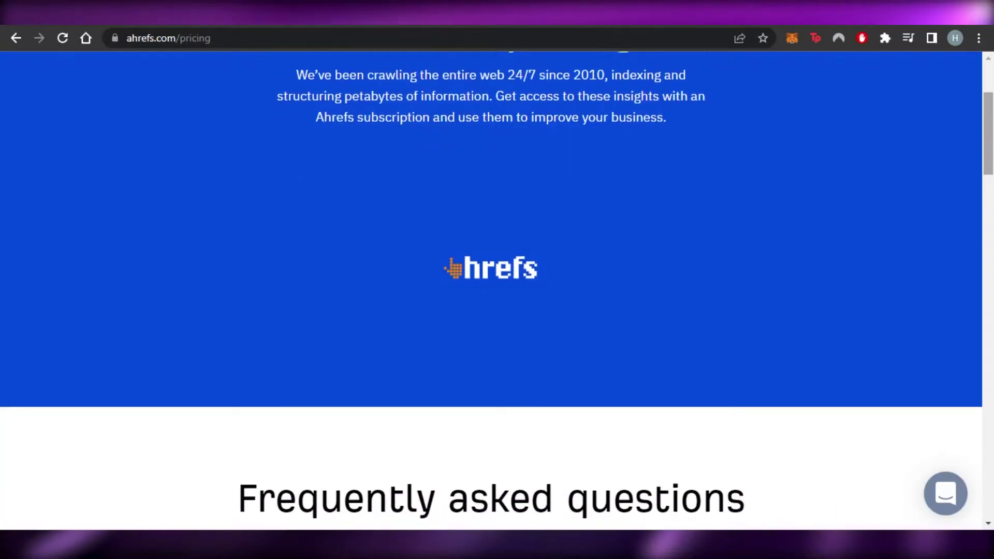
pyautogui.scroll(-1, 346, 190)
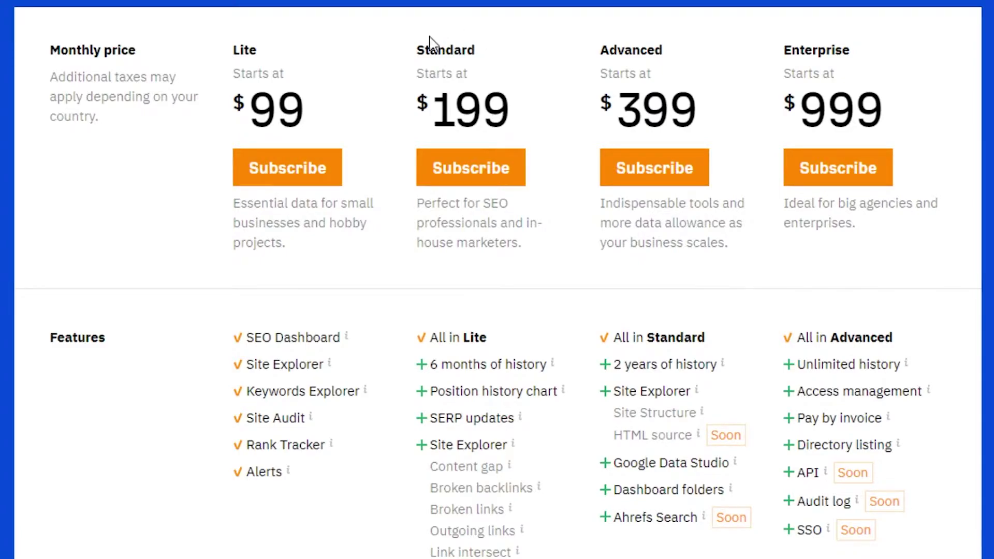
pyautogui.moveTo(434, 124); pyautogui.dragTo(529, 128)
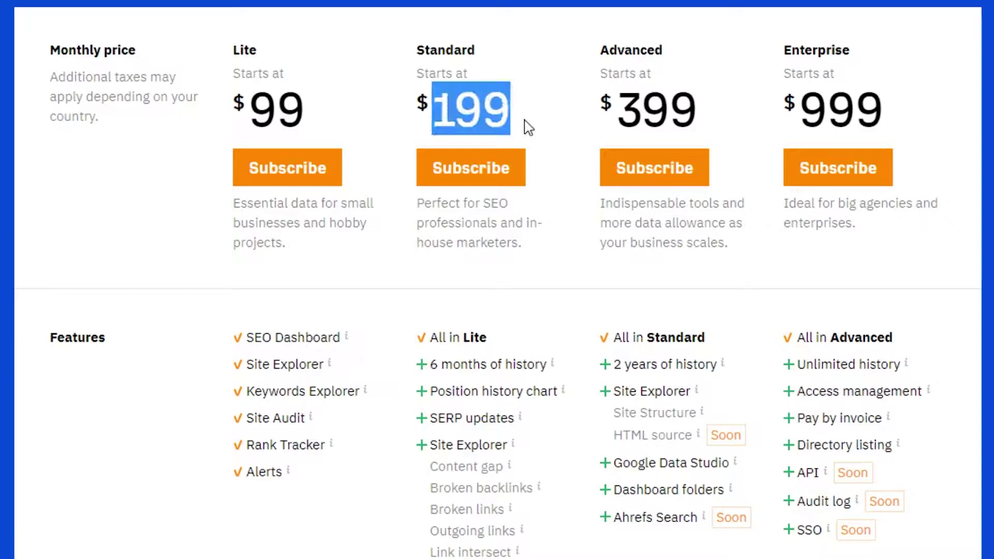
pyautogui.click(529, 128)
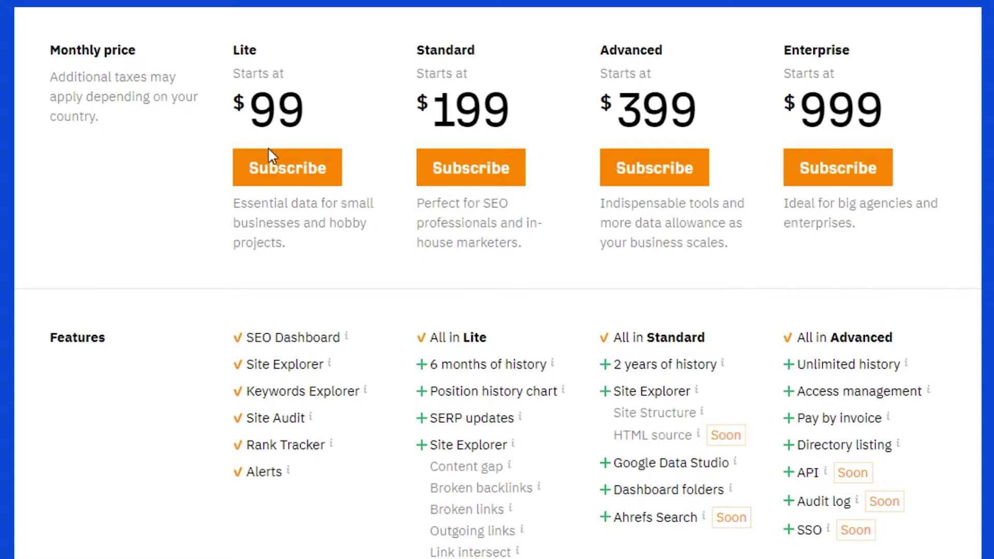
pyautogui.moveTo(251, 358)
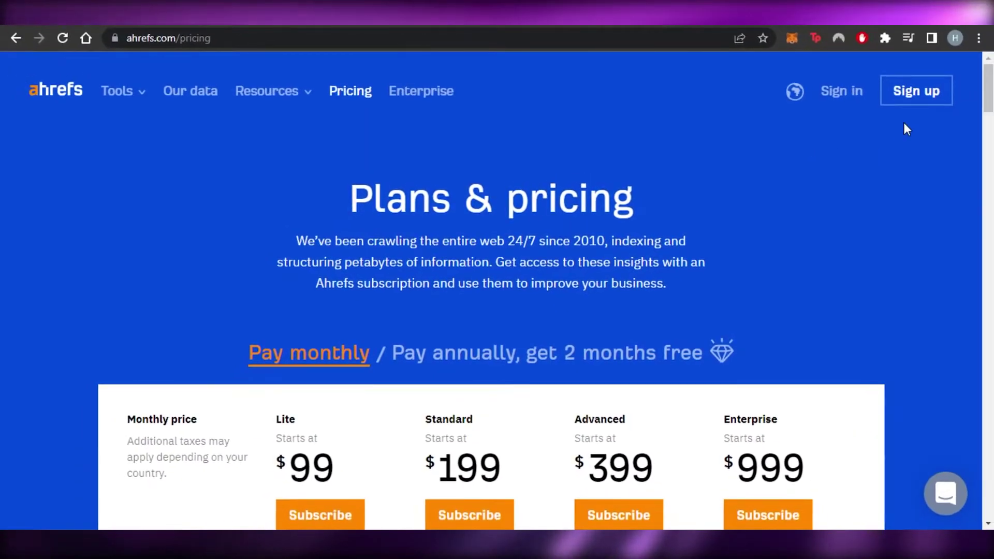
# Start Ahrefs sign-up and subscribe to the $99 Lite plan to reach the signup form.
pyautogui.click(909, 94)
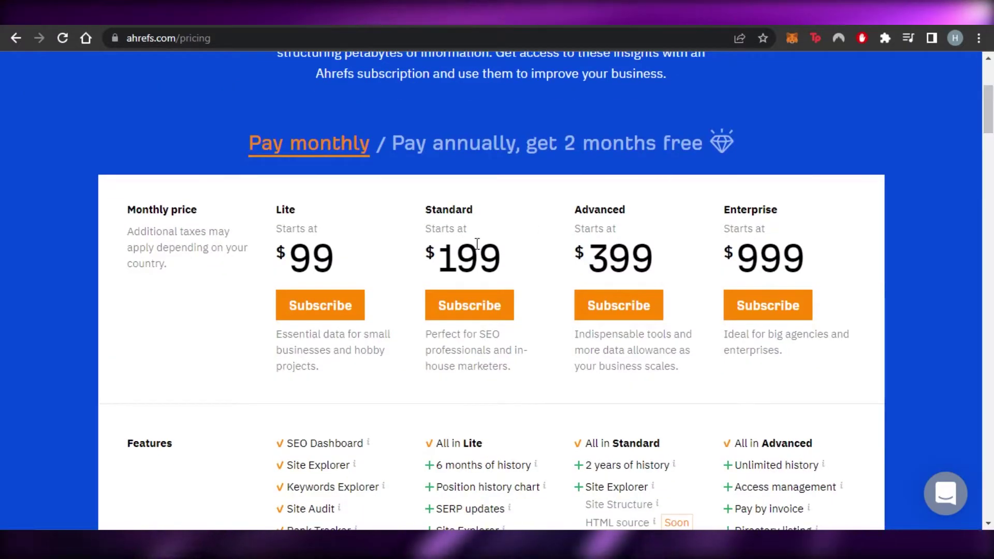
pyautogui.click(316, 305)
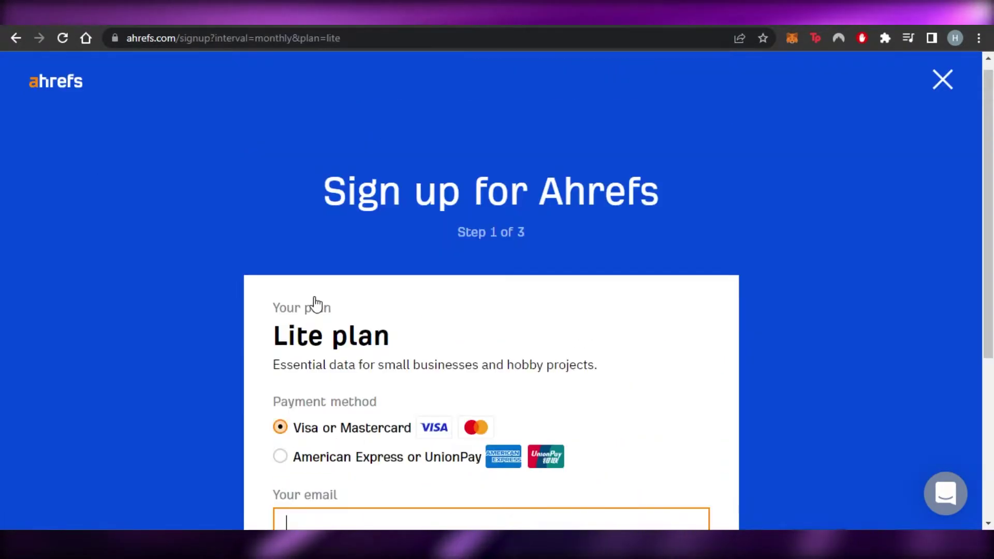
pyautogui.scroll(-3, 786, 202)
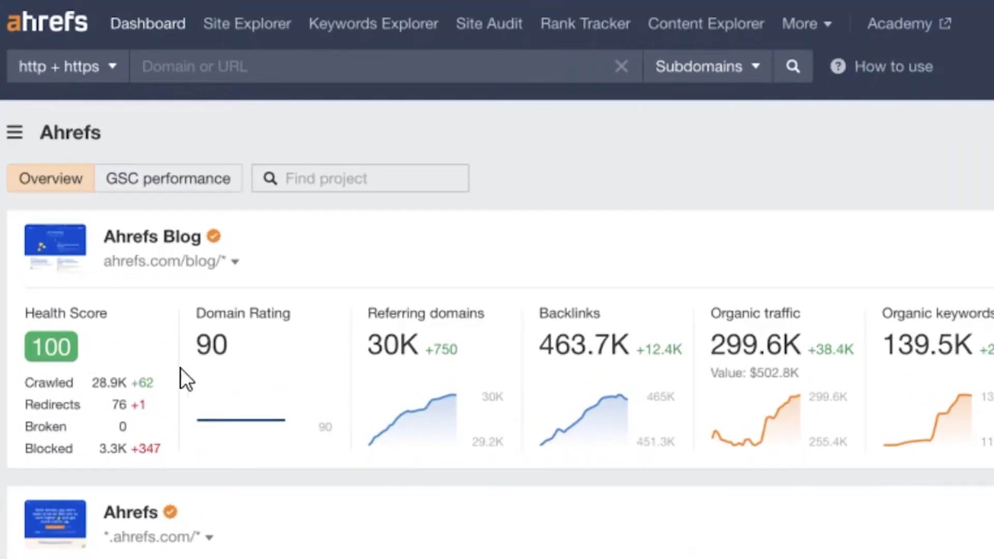
pyautogui.scroll(-10, 497, 280)
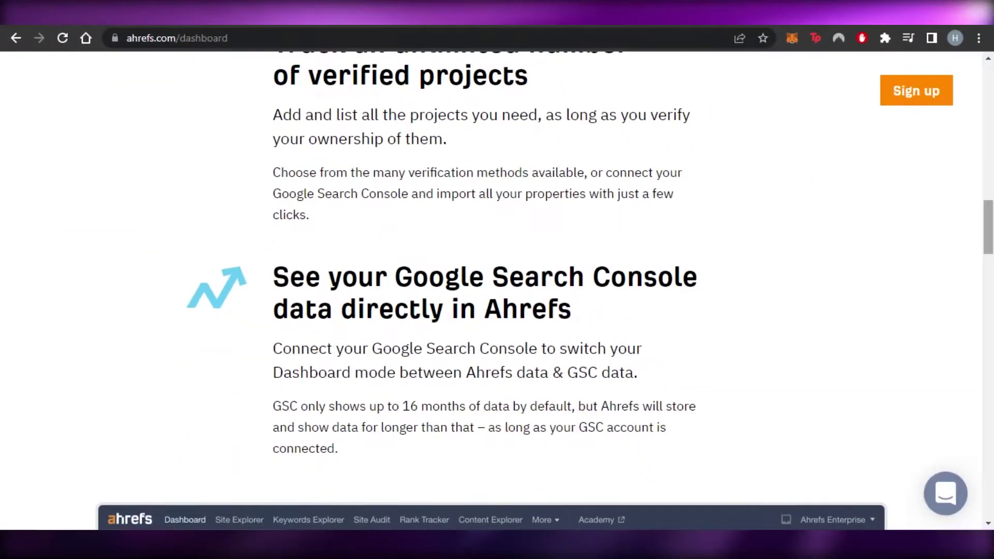
pyautogui.scroll(3, 498, 290)
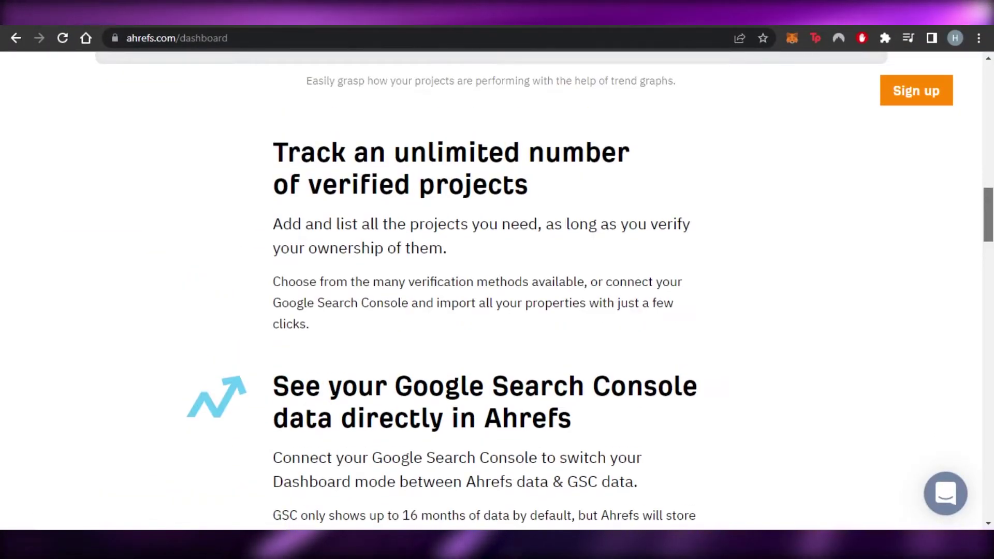
pyautogui.scroll(-1, 497, 290)
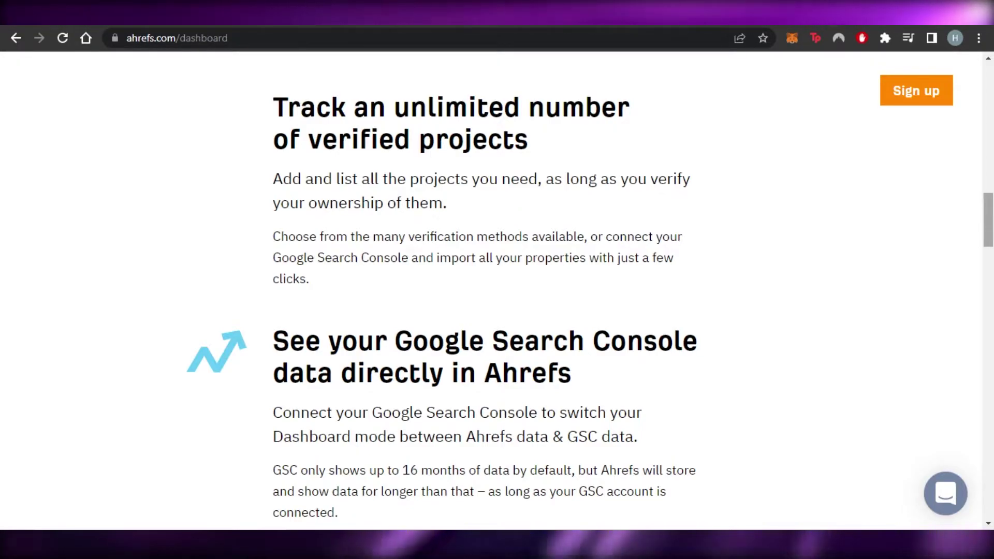
pyautogui.scroll(-5, 497, 290)
pyautogui.scroll(-6, 497, 290)
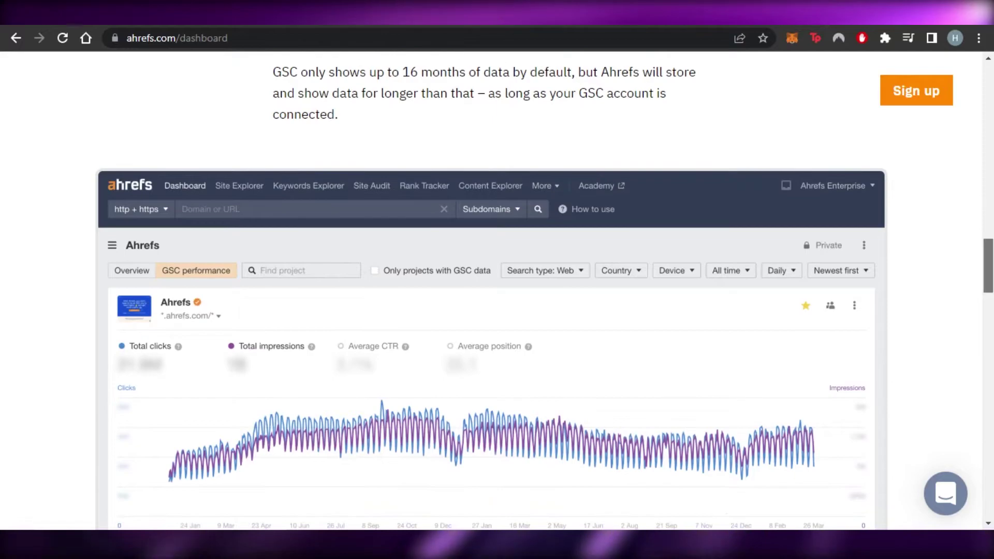
pyautogui.scroll(4, 497, 290)
pyautogui.scroll(-12, 497, 290)
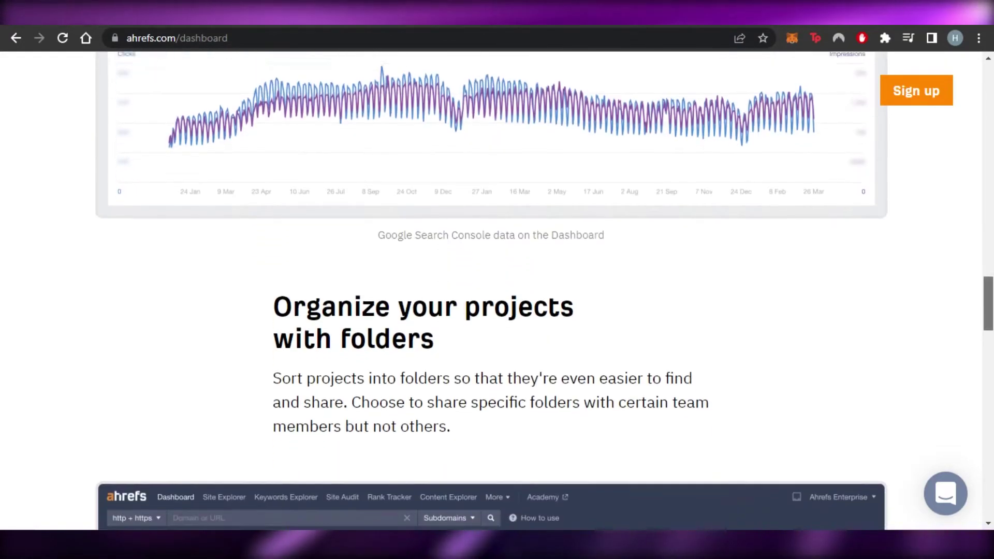
pyautogui.scroll(-4, 497, 289)
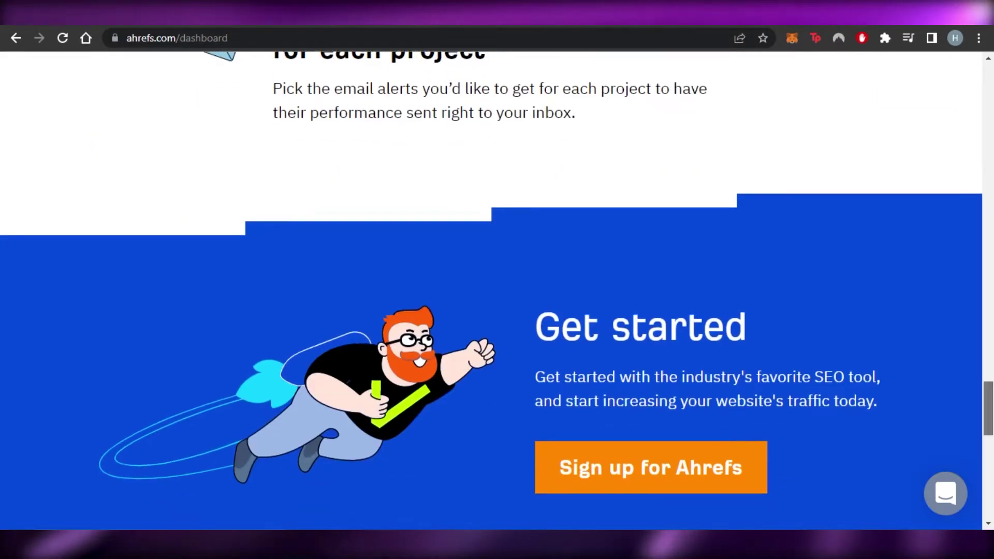
pyautogui.scroll(14, 498, 290)
pyautogui.scroll(10, 497, 290)
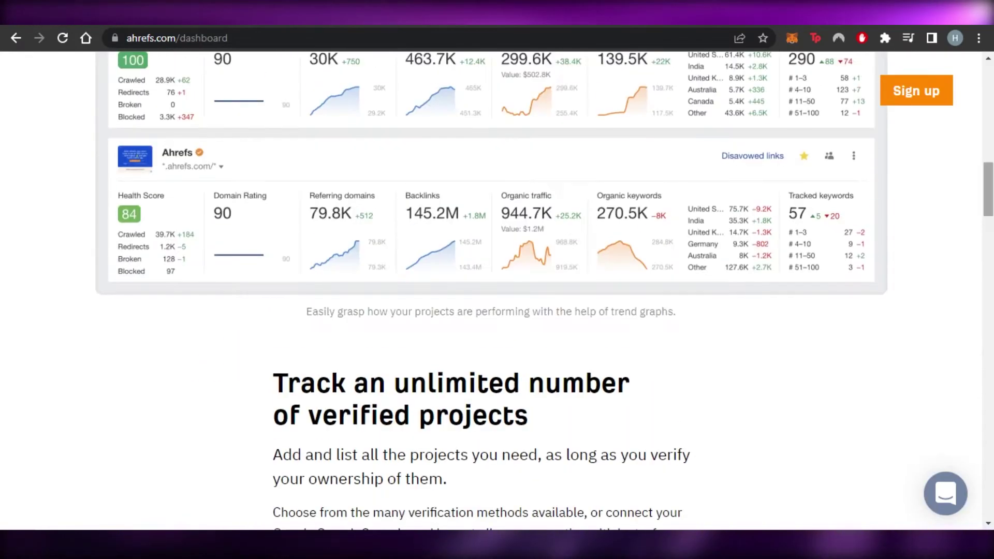
pyautogui.scroll(4, 497, 290)
pyautogui.scroll(7, 497, 289)
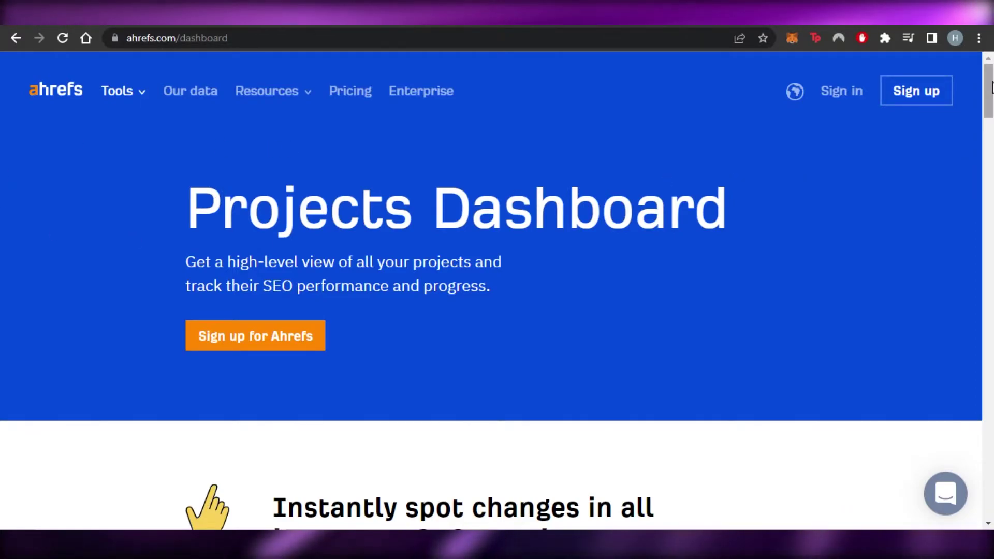
pyautogui.scroll(-8, 728, 175)
pyautogui.scroll(-8, 498, 289)
pyautogui.scroll(2, 497, 290)
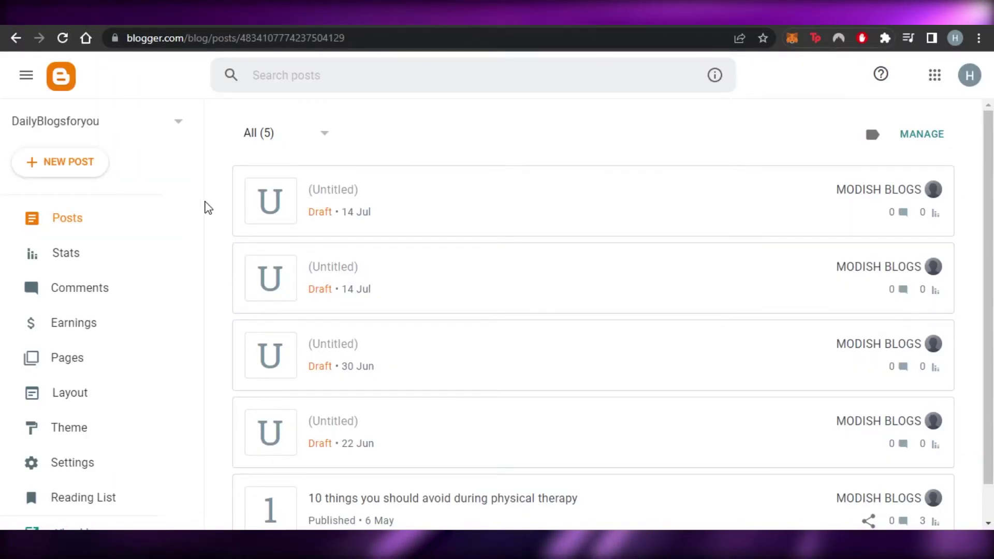
# Create a new blank post from the Blogger posts list with NEW POST.
pyautogui.moveTo(203, 274); pyautogui.dragTo(137, 75)
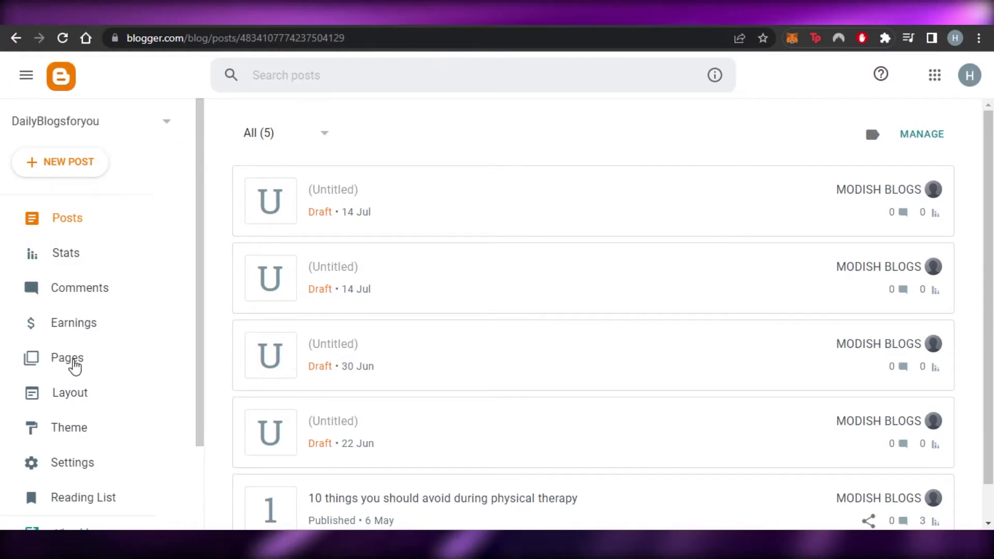
pyautogui.moveTo(241, 201)
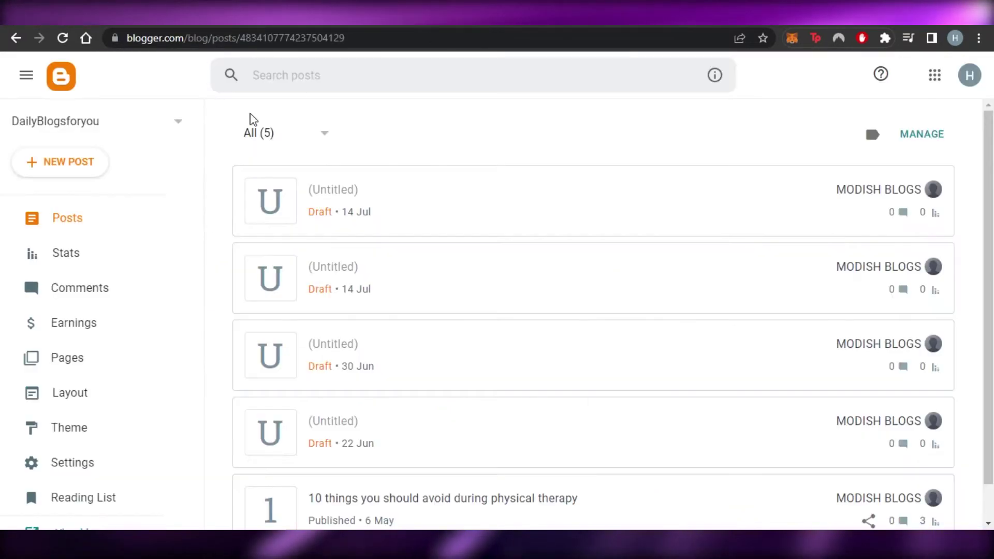
pyautogui.click(62, 169)
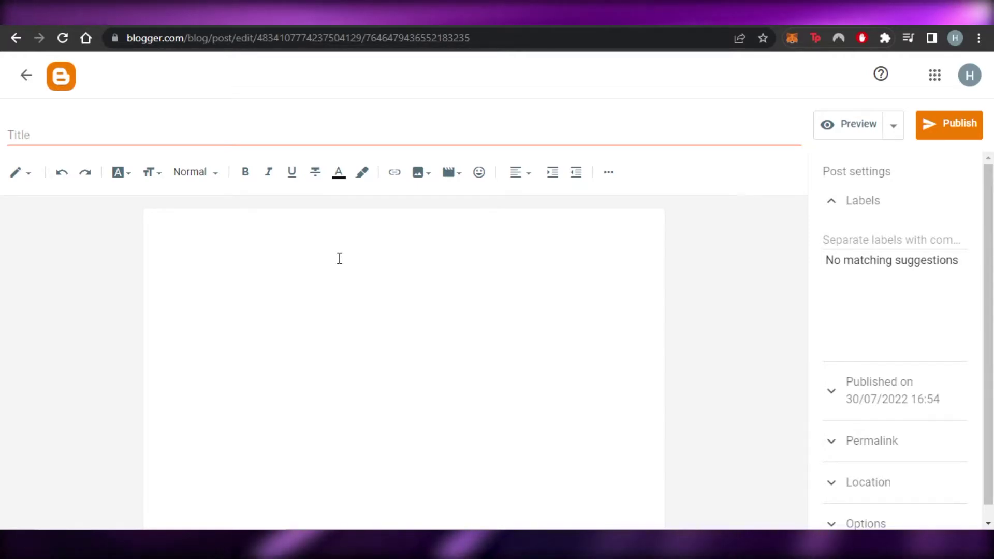
# Paste 'How to lose weight in 15 days' into the post body.
pyautogui.click(33, 127)
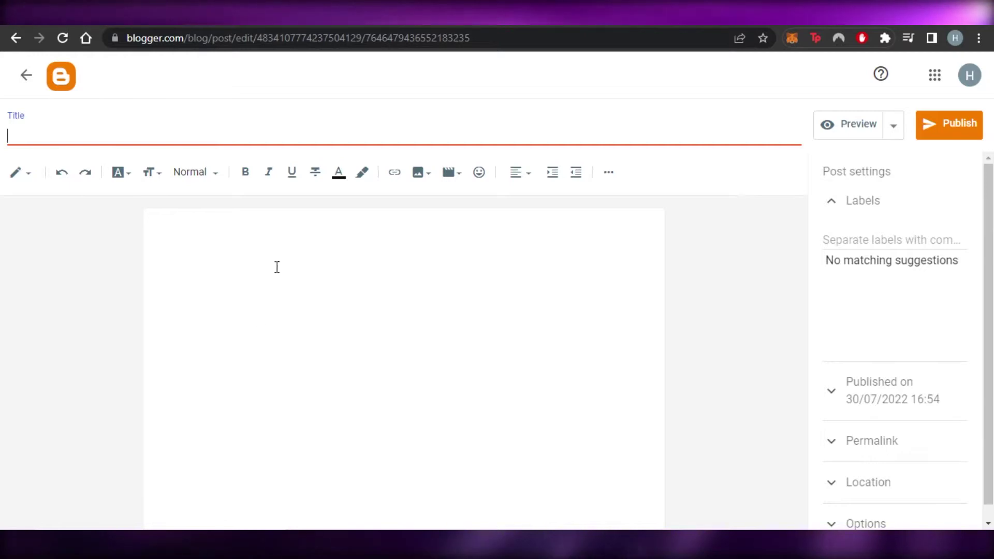
pyautogui.click(222, 275)
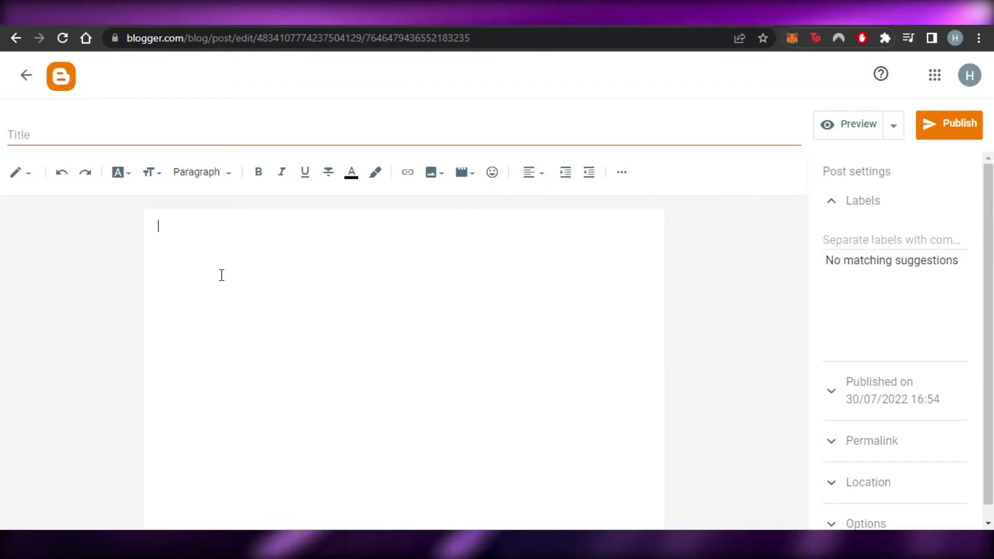
pyautogui.write('How to lose weight in 15 days')
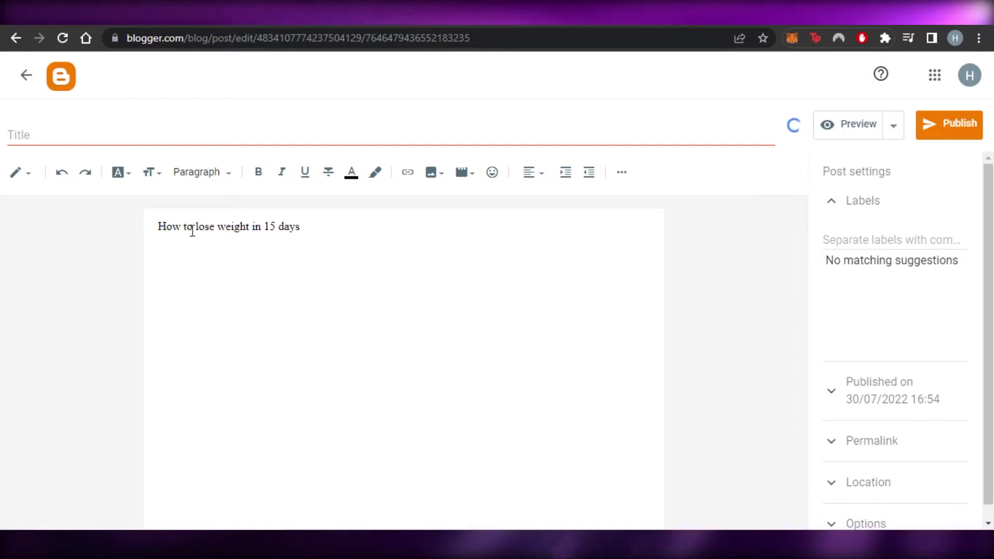
# Select the phrase 'lose weight' in the body text.
pyautogui.rightClick(238, 227)
pyautogui.click(208, 291)
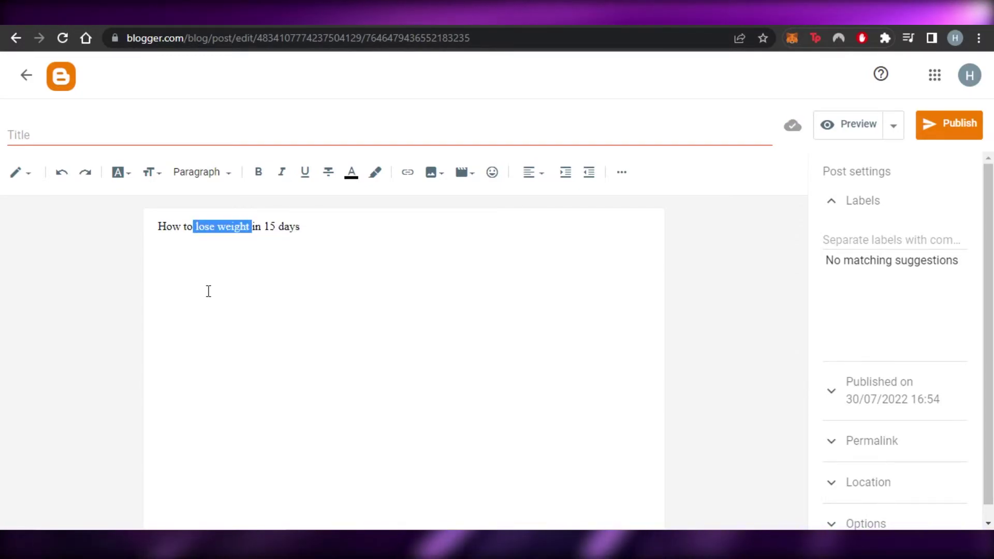
pyautogui.click(206, 228)
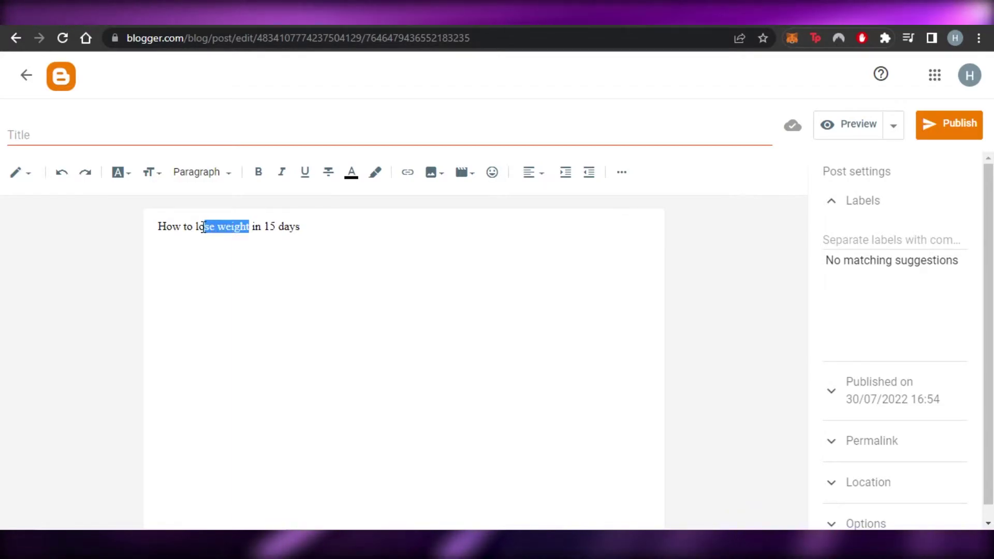
pyautogui.moveTo(205, 228); pyautogui.dragTo(194, 227)
# Start a link on 'lose weight' set to open in a new window, then go to the NHS tab.
pyautogui.click(408, 175)
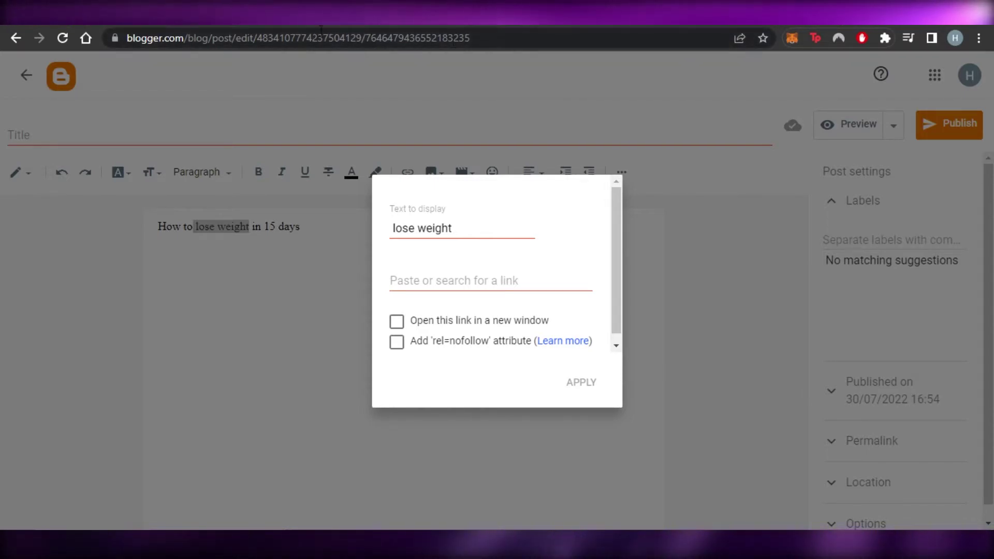
pyautogui.moveTo(490, 36); pyautogui.dragTo(219, 91)
pyautogui.press('End')
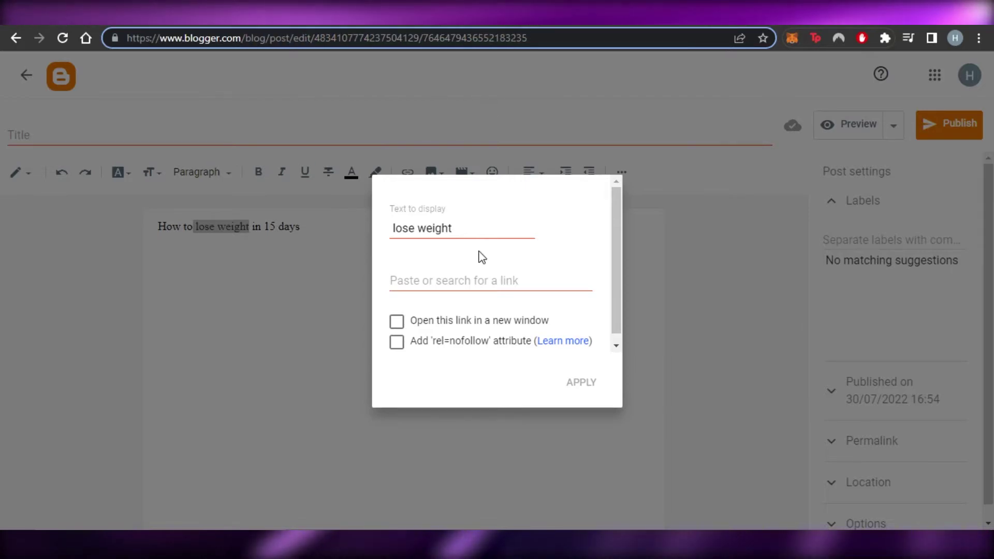
pyautogui.click(420, 280)
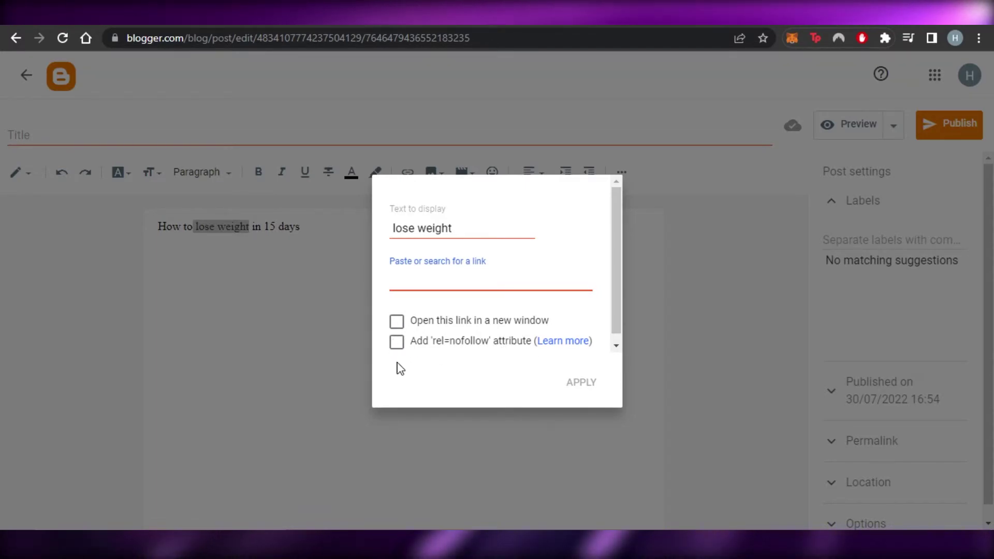
pyautogui.click(397, 324)
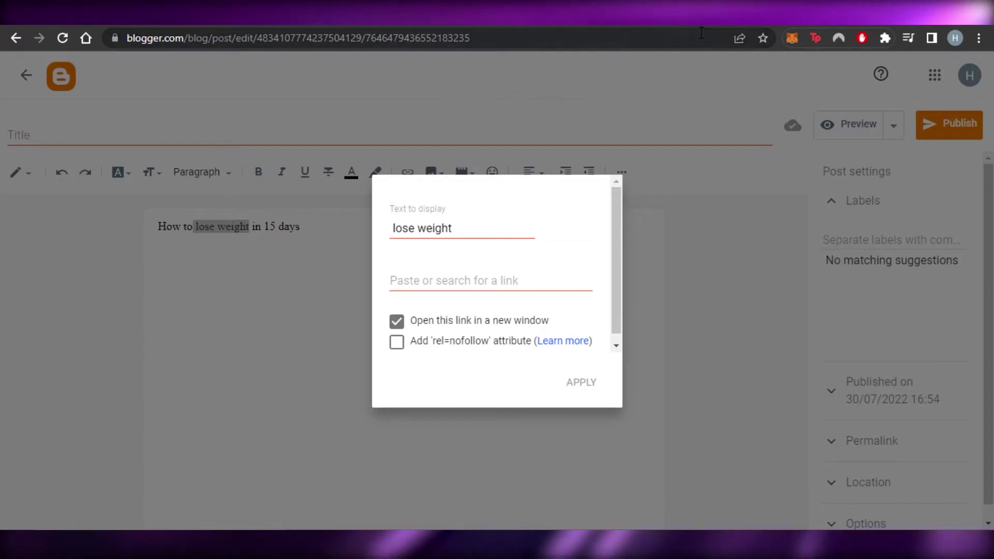
pyautogui.click(720, 24)
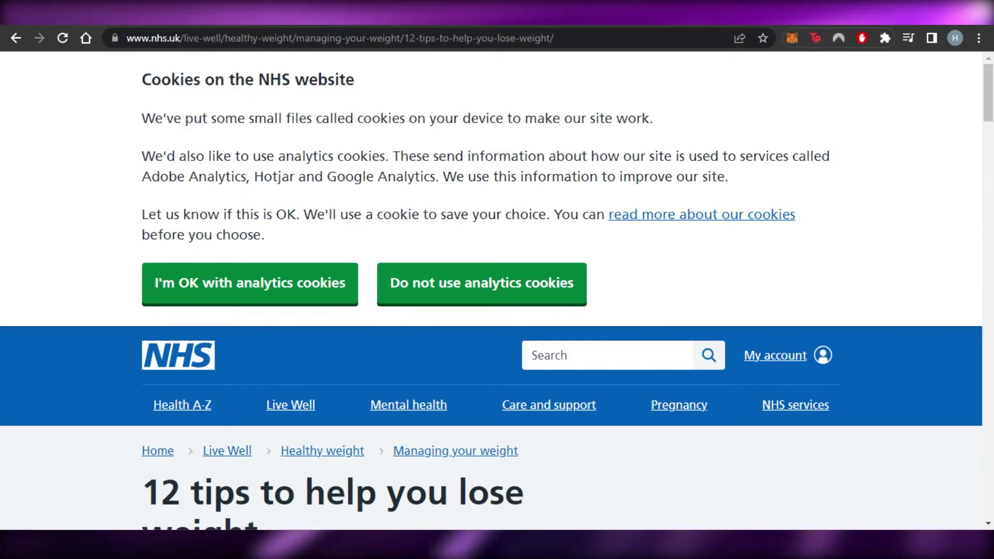
# Copy the NHS '12 tips to help you lose weight' article URL and return to Blogger.
pyautogui.scroll(-15, 497, 290)
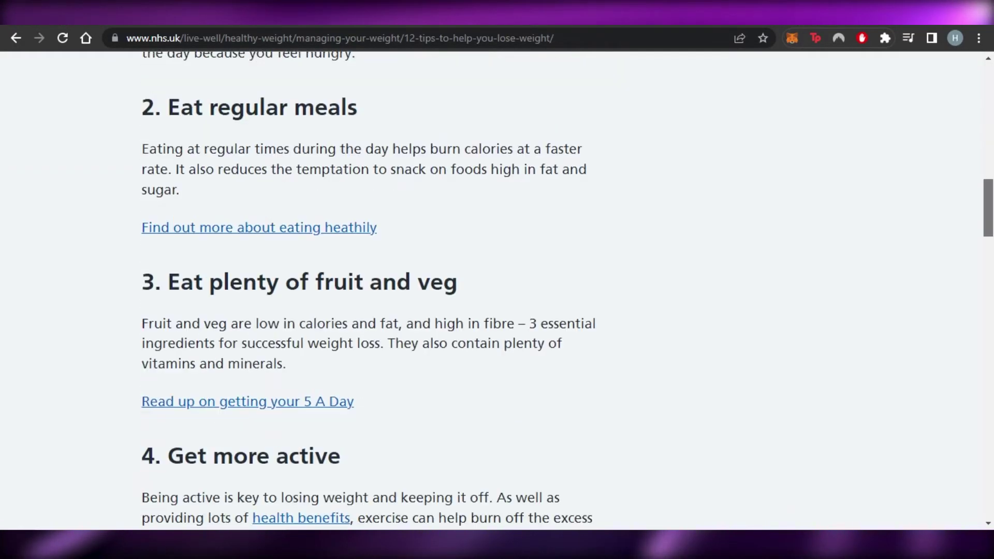
pyautogui.scroll(15, 497, 290)
pyautogui.moveTo(554, 39); pyautogui.dragTo(156, 38)
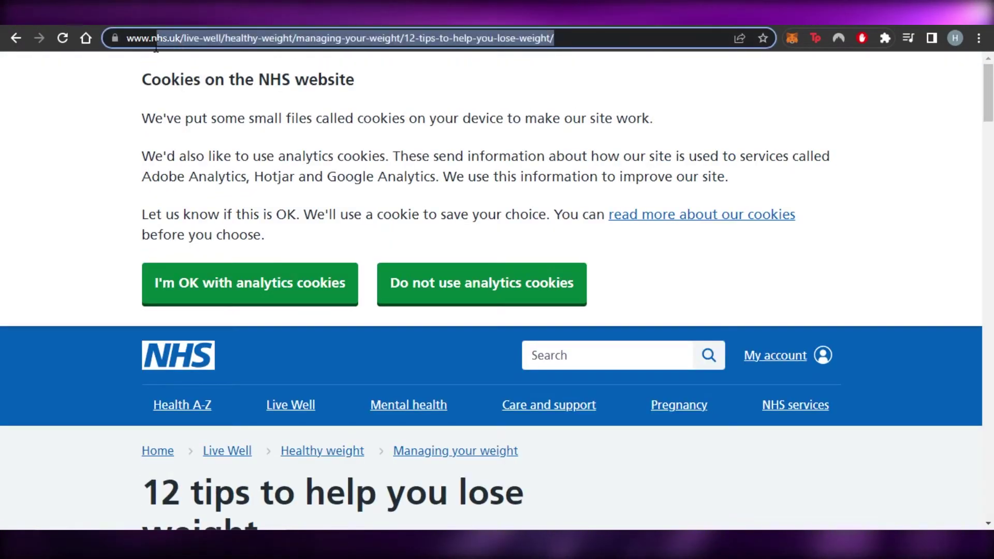
pyautogui.rightClick(155, 38)
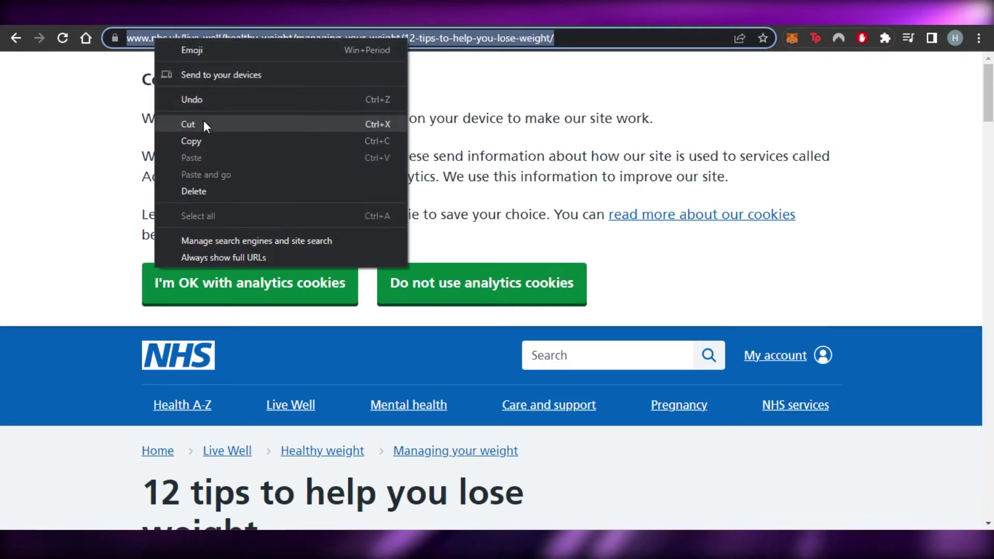
pyautogui.click(211, 150)
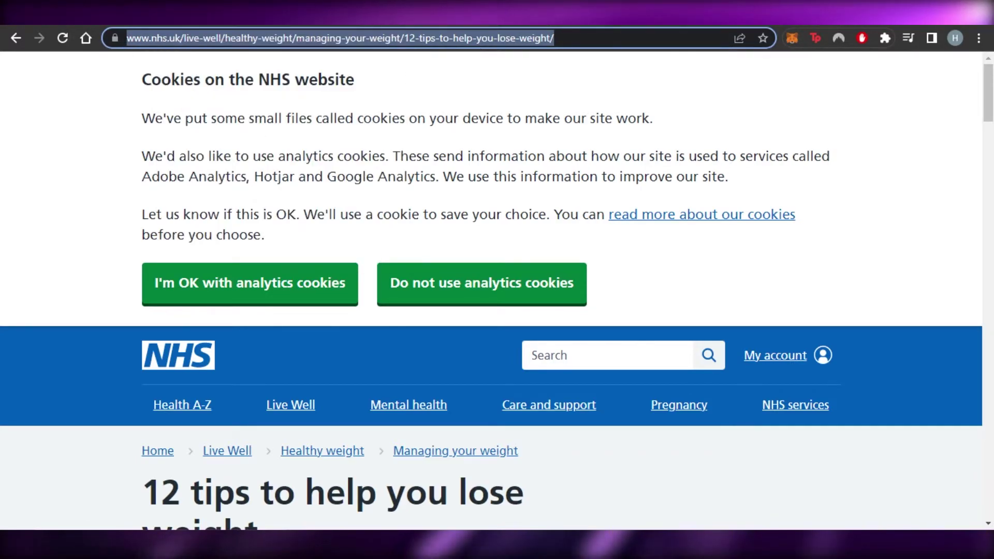
pyautogui.hotkey('ctrl', 'Tab')
# Paste the NHS article URL into the link field and apply it to 'lose weight'.
pyautogui.rightClick(409, 280)
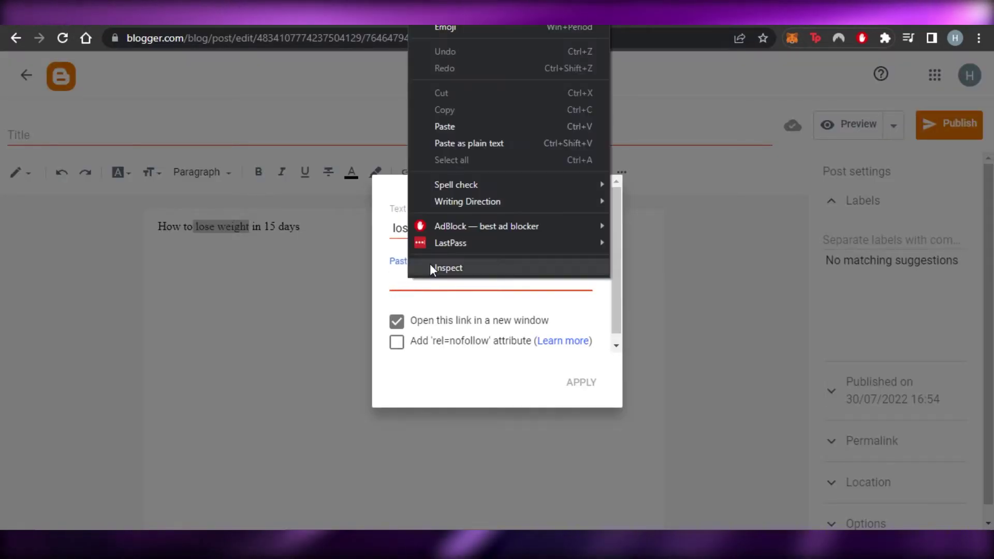
pyautogui.click(454, 132)
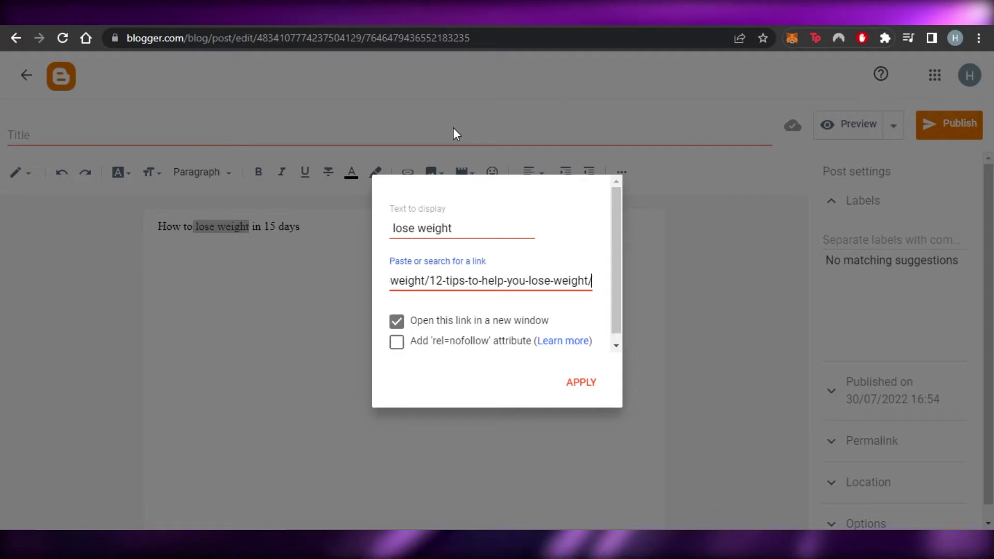
pyautogui.click(569, 381)
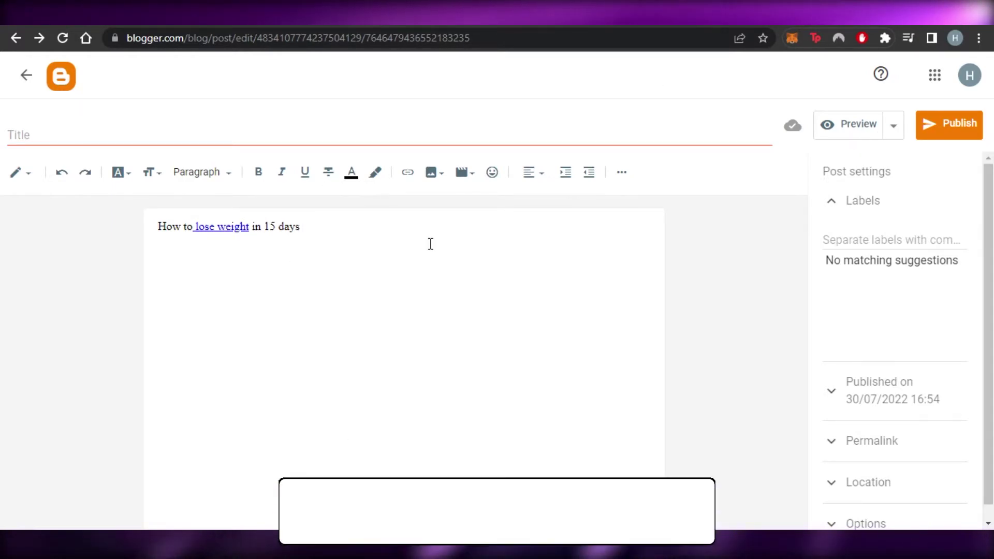
# Preview the post, test the 'lose weight' link to the NHS article, and close both tabs.
pyautogui.click(846, 127)
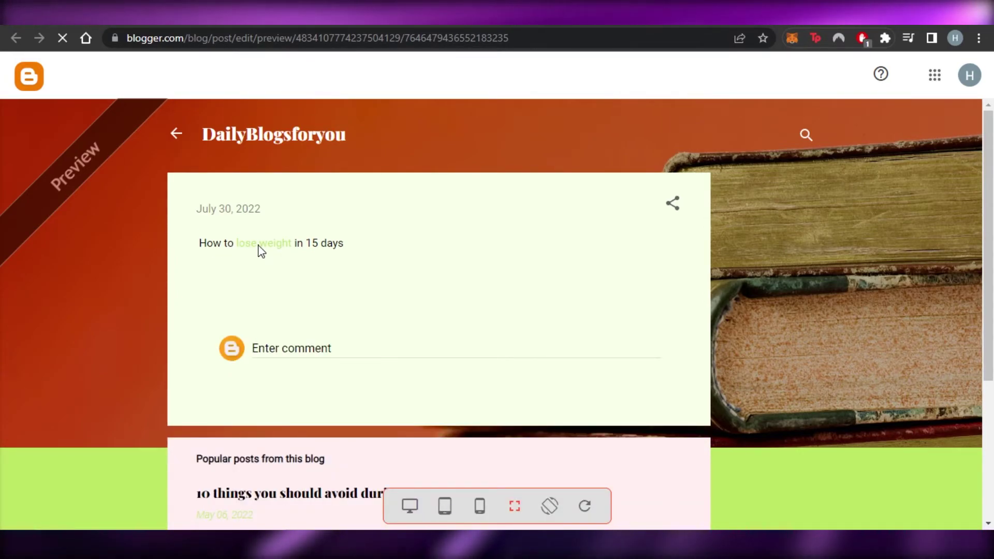
pyautogui.click(262, 245)
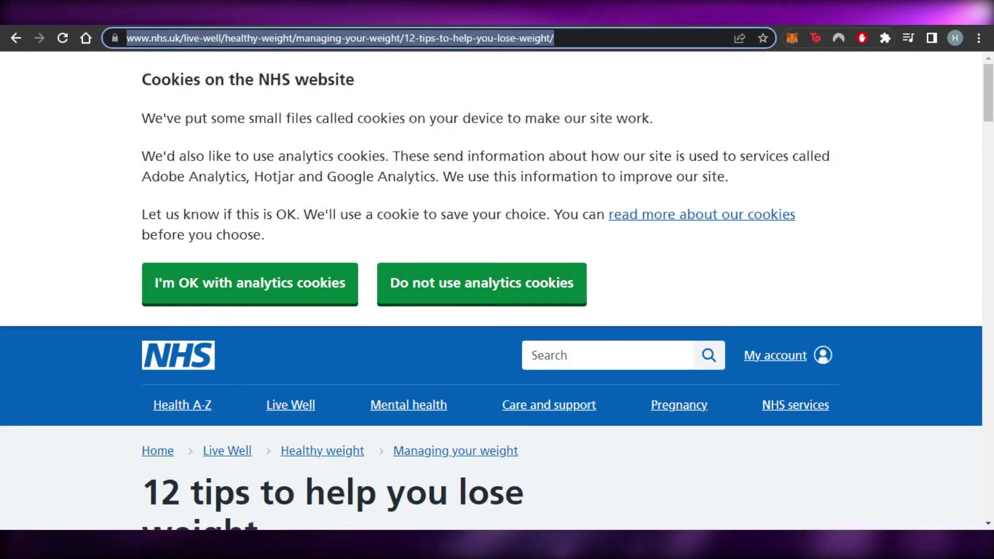
pyautogui.hotkey('ctrl', 'w')
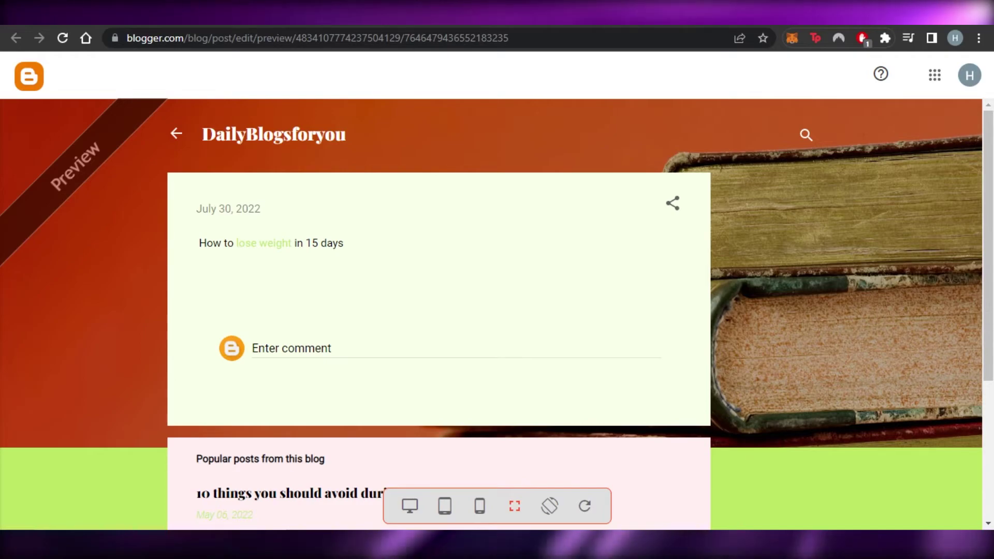
pyautogui.hotkey('ctrl', 'w')
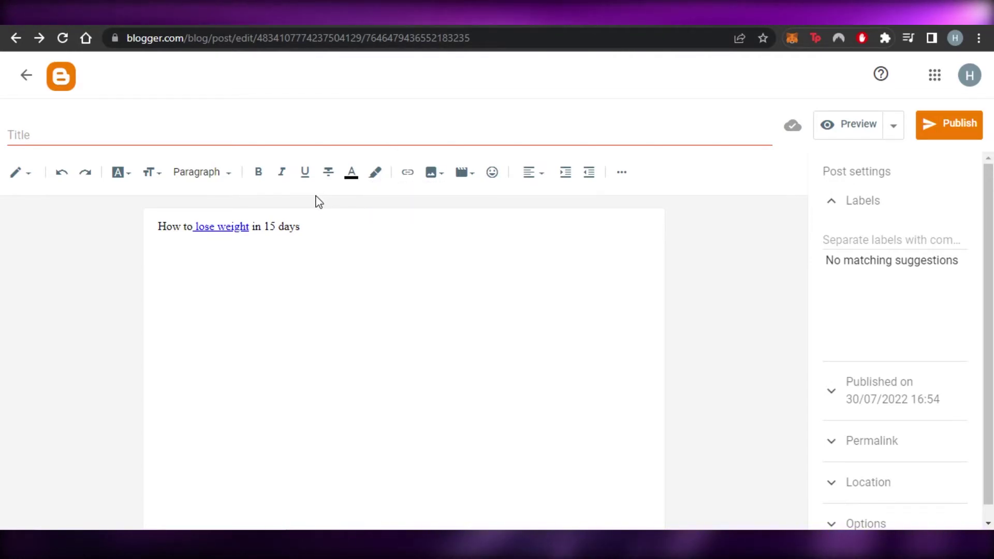
pyautogui.click(310, 13)
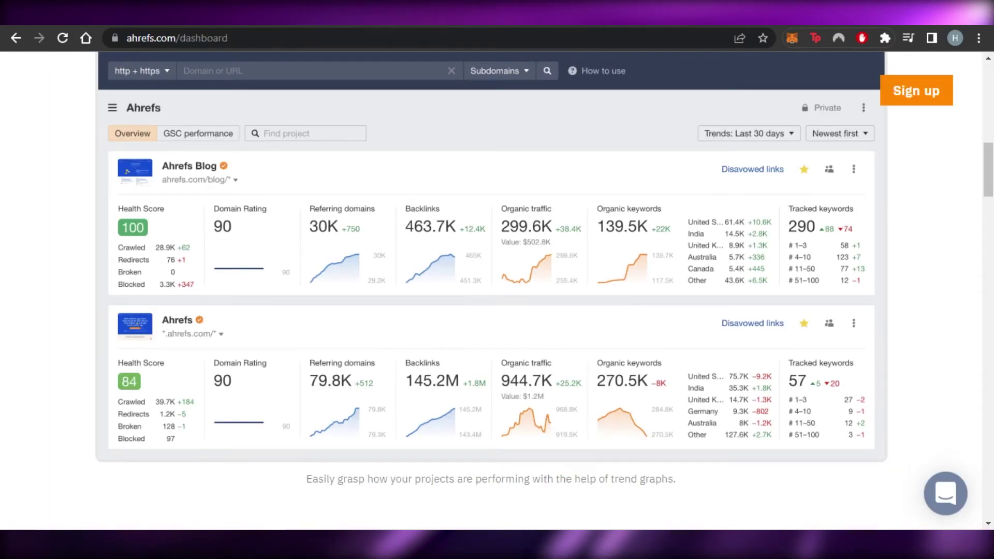
pyautogui.scroll(-10, 492, 289)
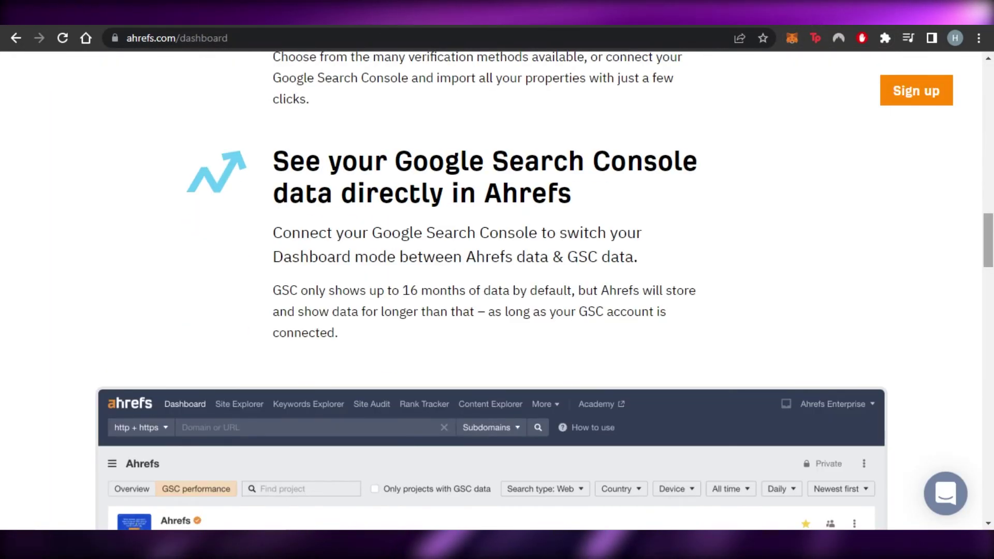
pyautogui.click(356, 13)
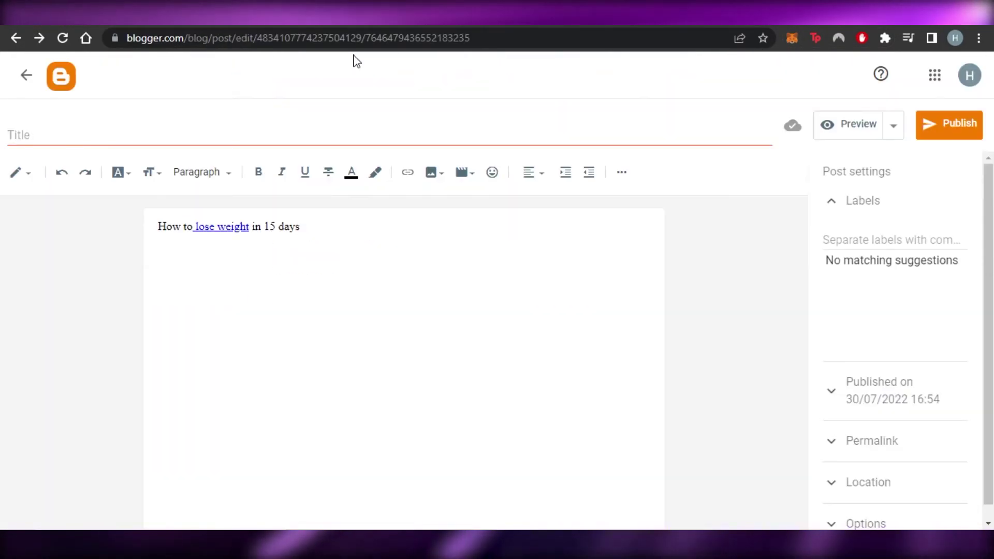
pyautogui.click(310, 13)
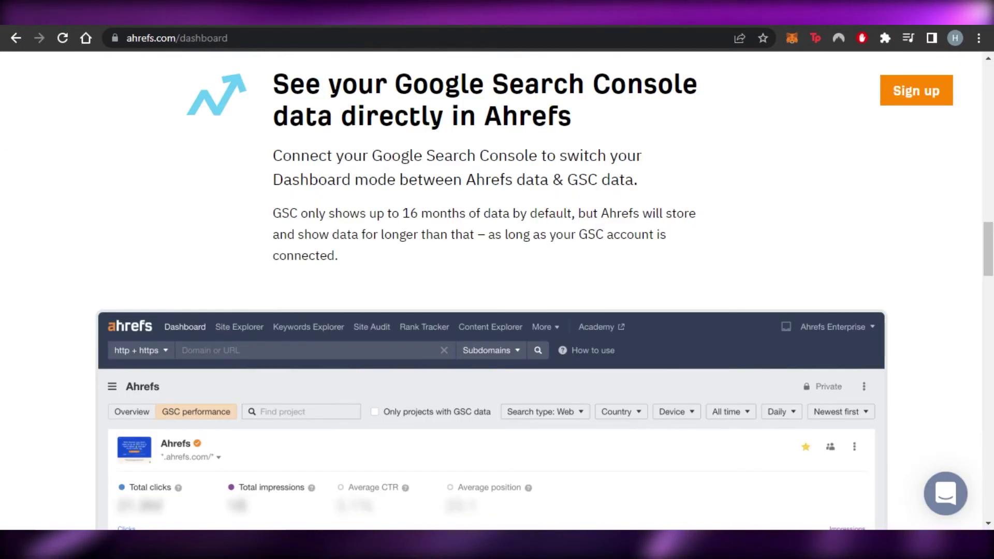
pyautogui.scroll(-10, 492, 290)
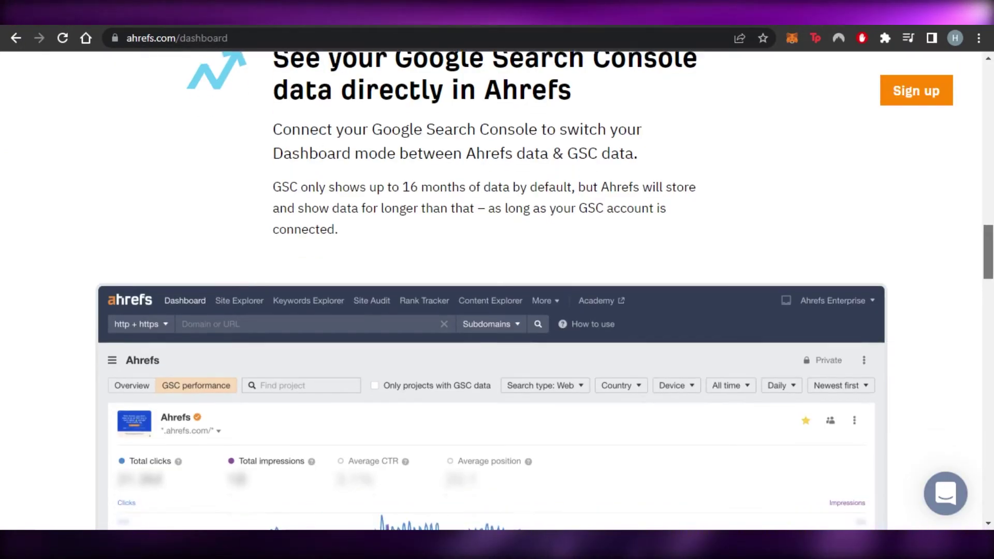
pyautogui.scroll(-5, 492, 290)
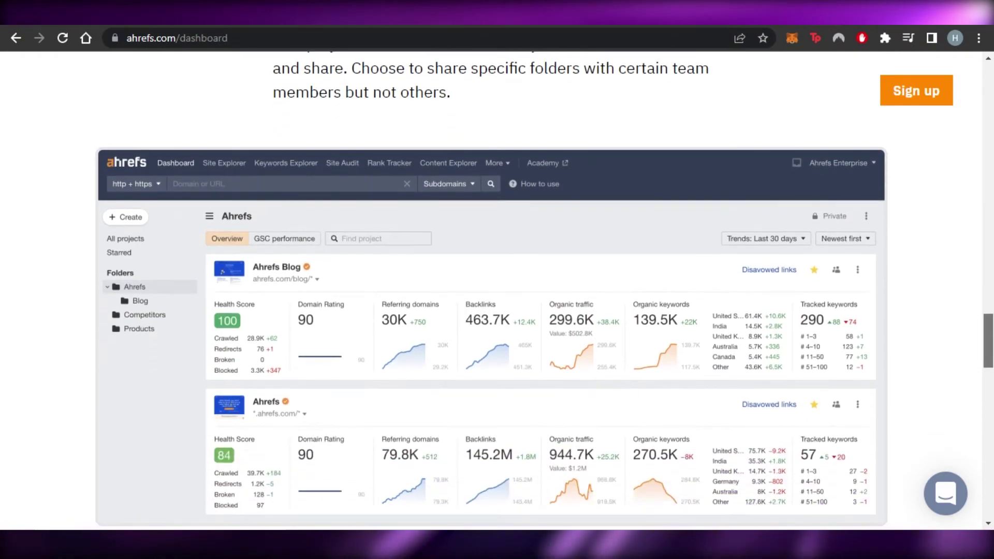
pyautogui.scroll(-15, 492, 290)
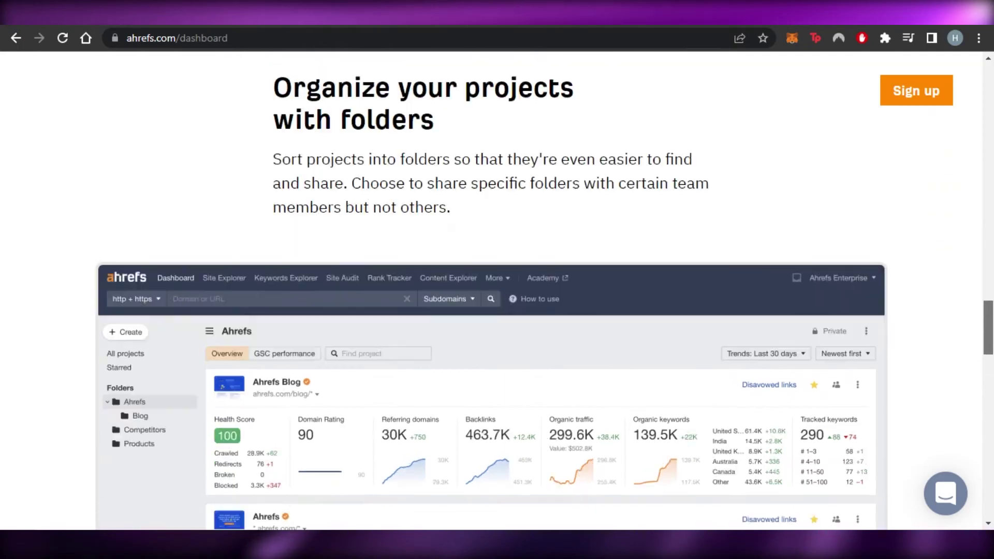
pyautogui.scroll(-5, 491, 290)
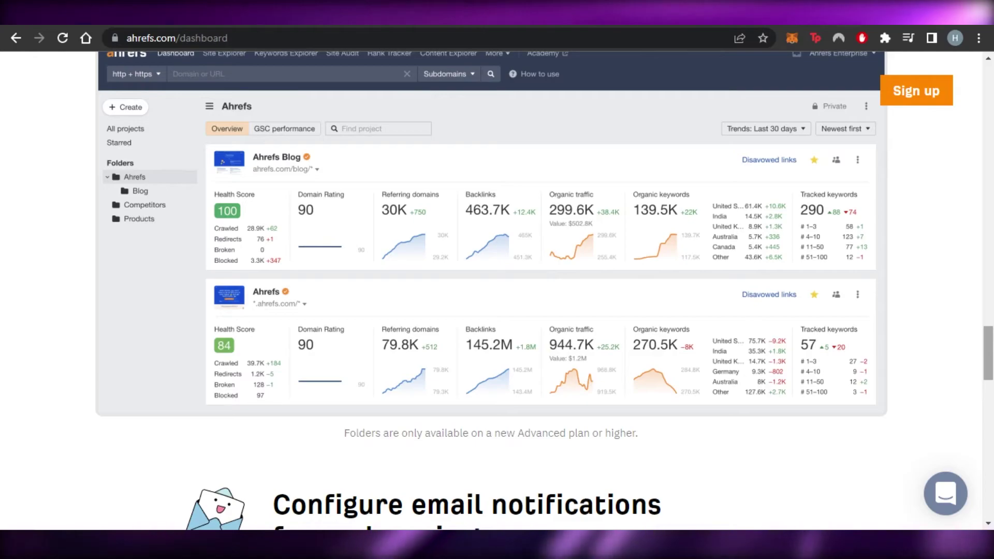
pyautogui.scroll(-6, 491, 290)
pyautogui.scroll(-5, 491, 290)
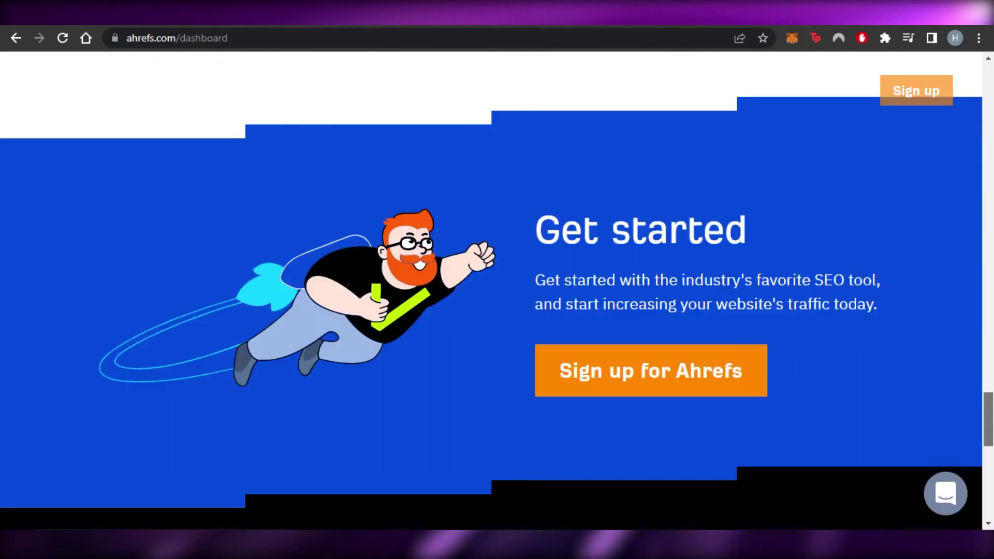
pyautogui.scroll(20, 491, 290)
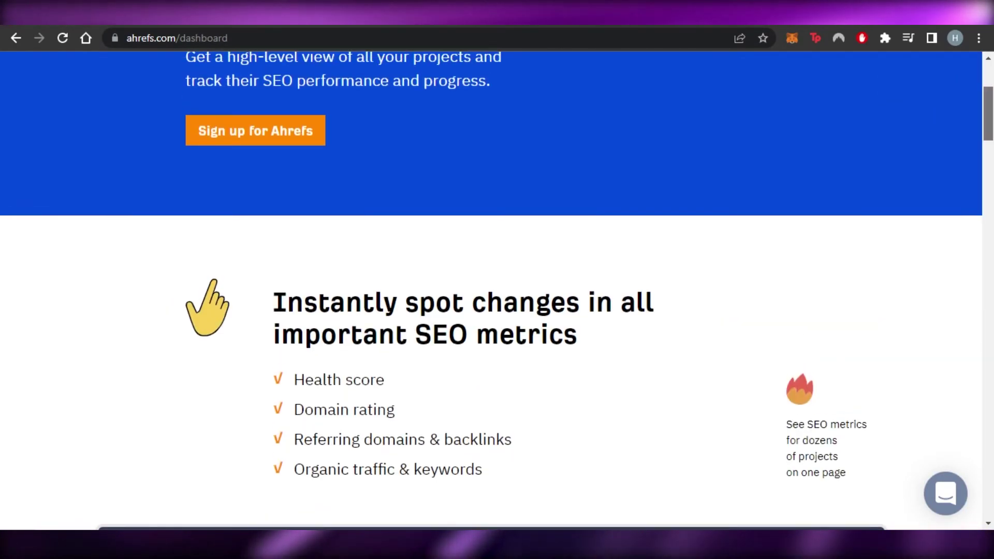
pyautogui.scroll(4, 491, 290)
pyautogui.scroll(-5, 491, 290)
pyautogui.scroll(-4, 491, 290)
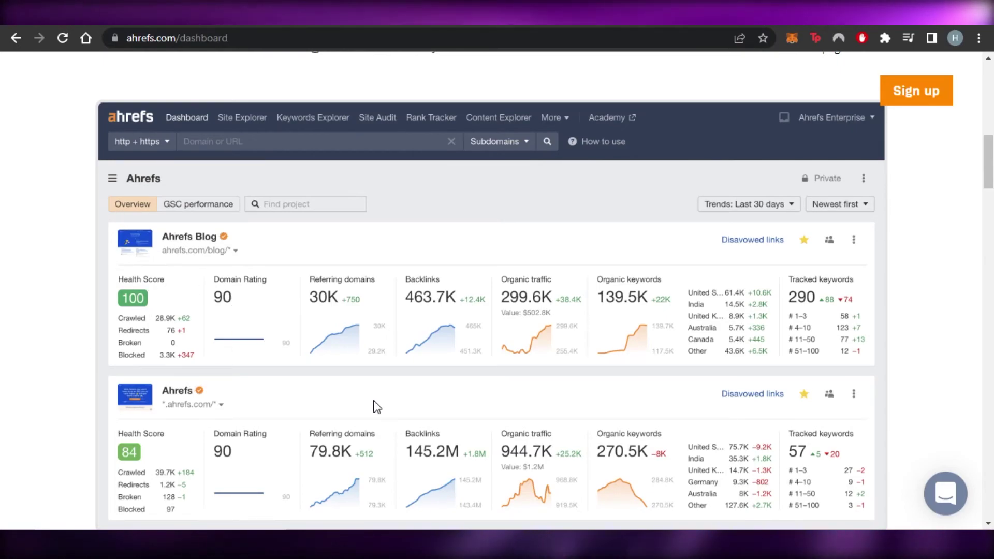
pyautogui.scroll(10, 377, 406)
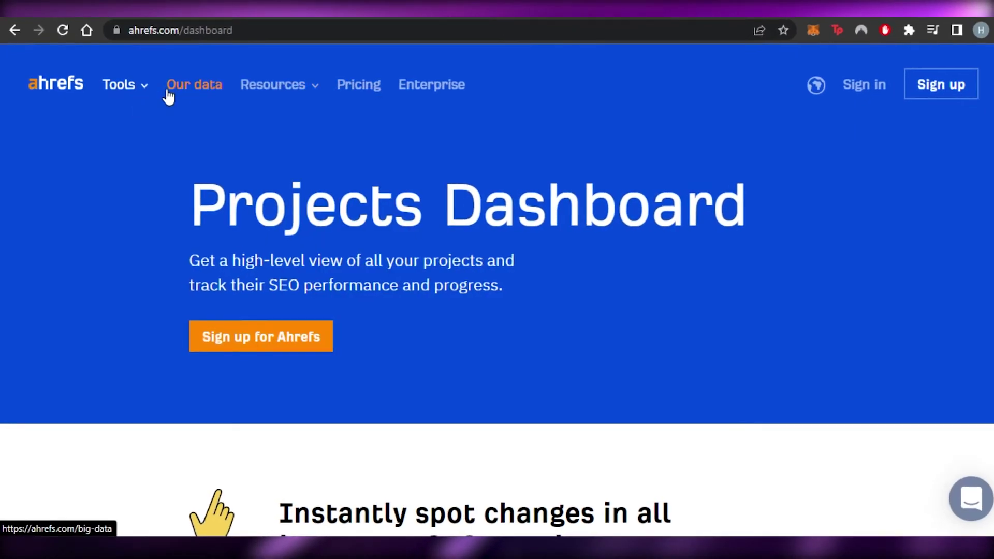
pyautogui.click(132, 93)
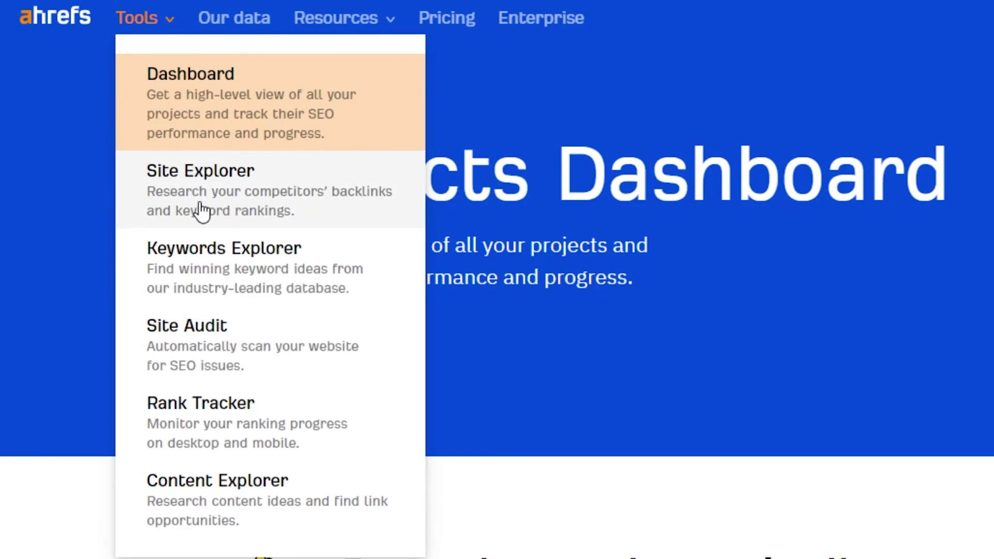